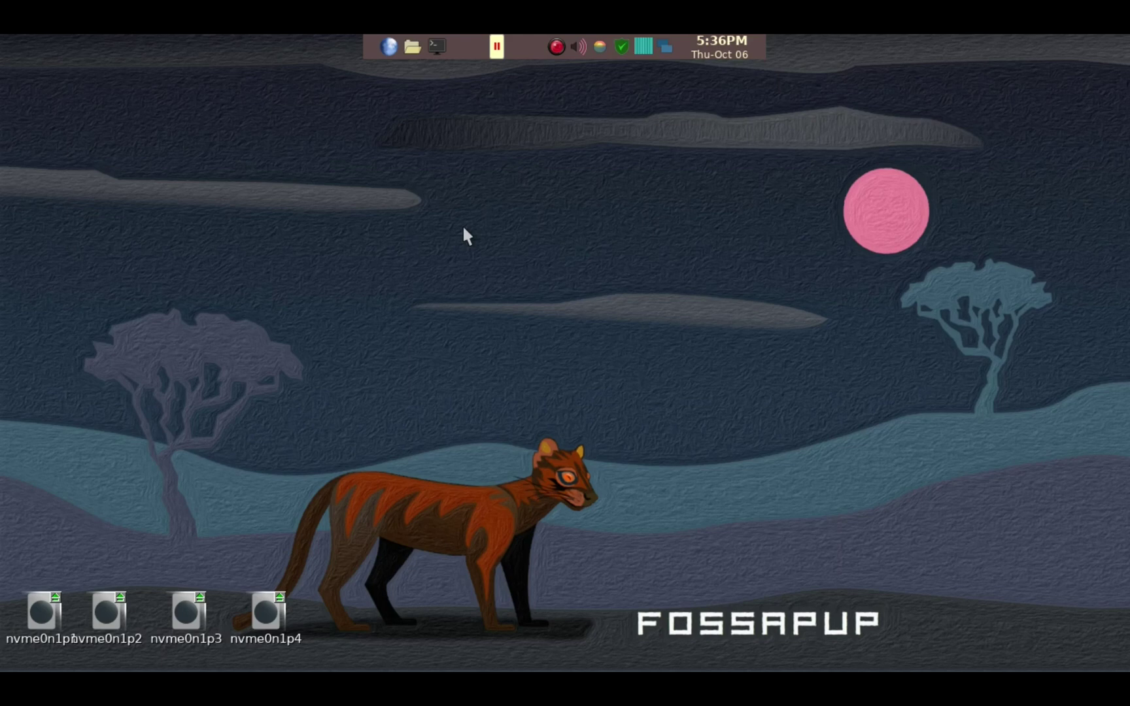
# Step: Open and close spare file manager windows, then mount and open the nvme0n1p4 partition
pyautogui.press('super+e')
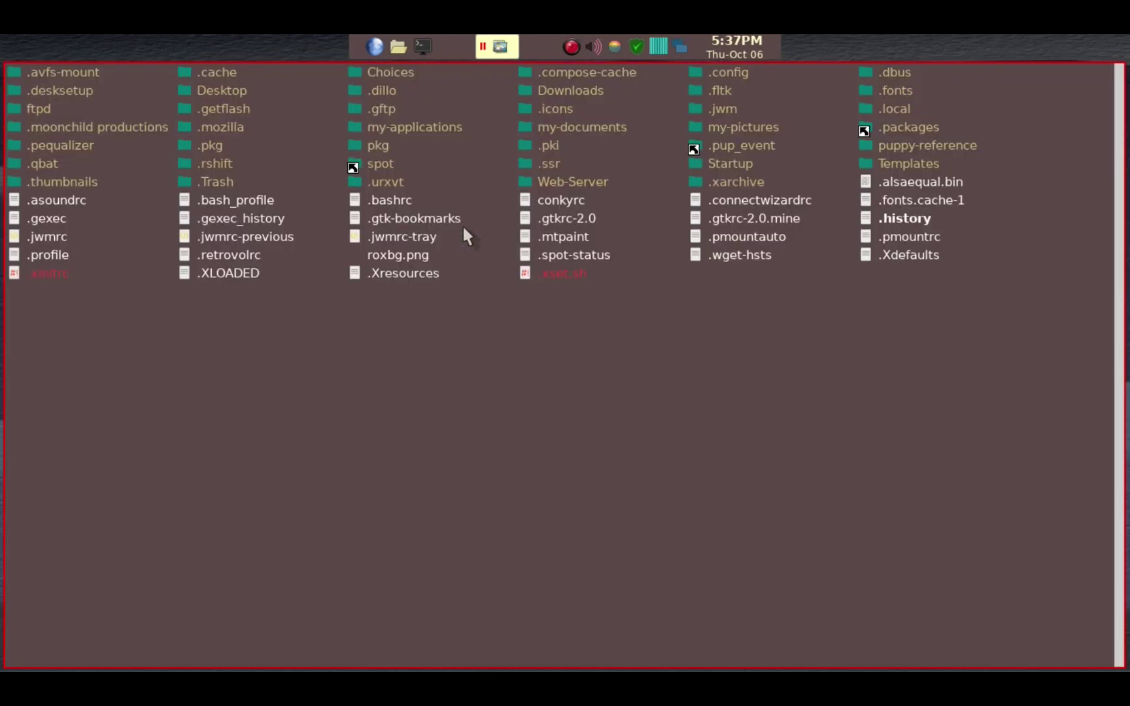
pyautogui.press('super+e')
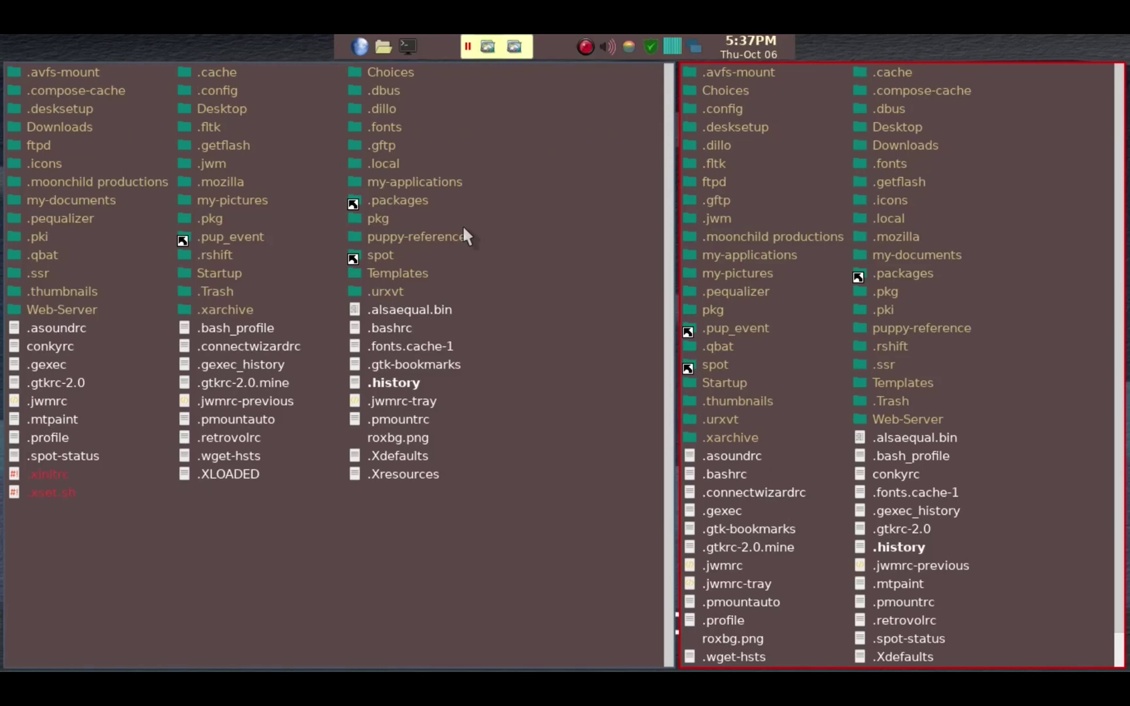
pyautogui.press('super+e')
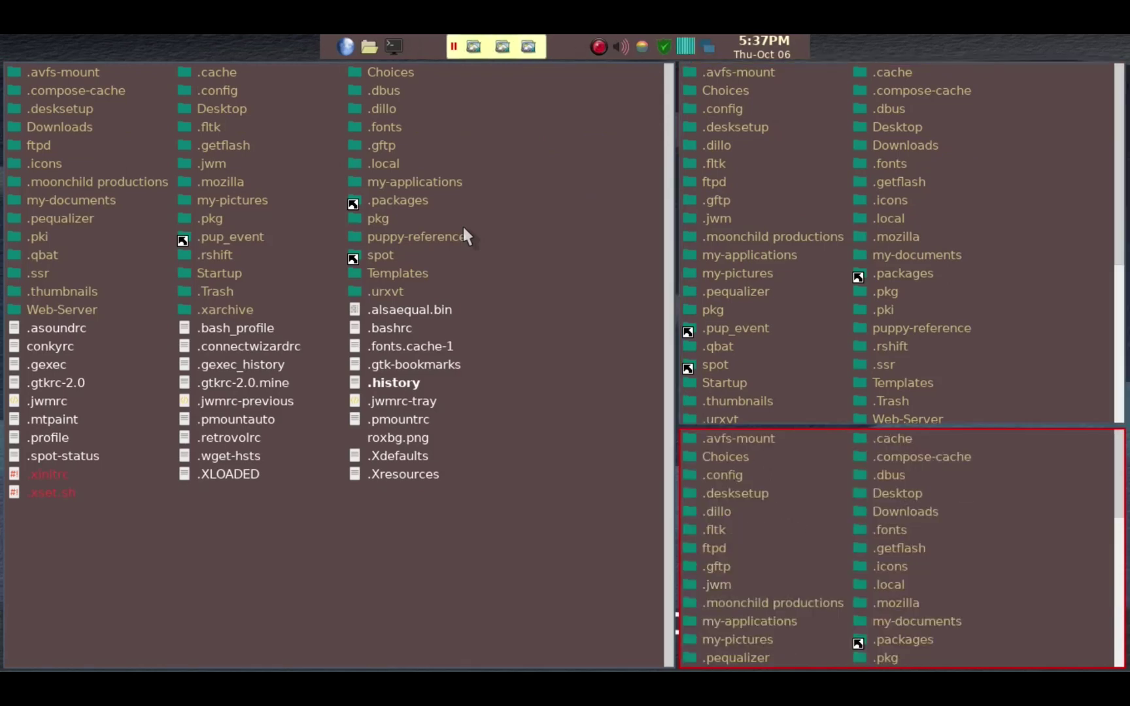
pyautogui.hotkey('alt', 'F4')
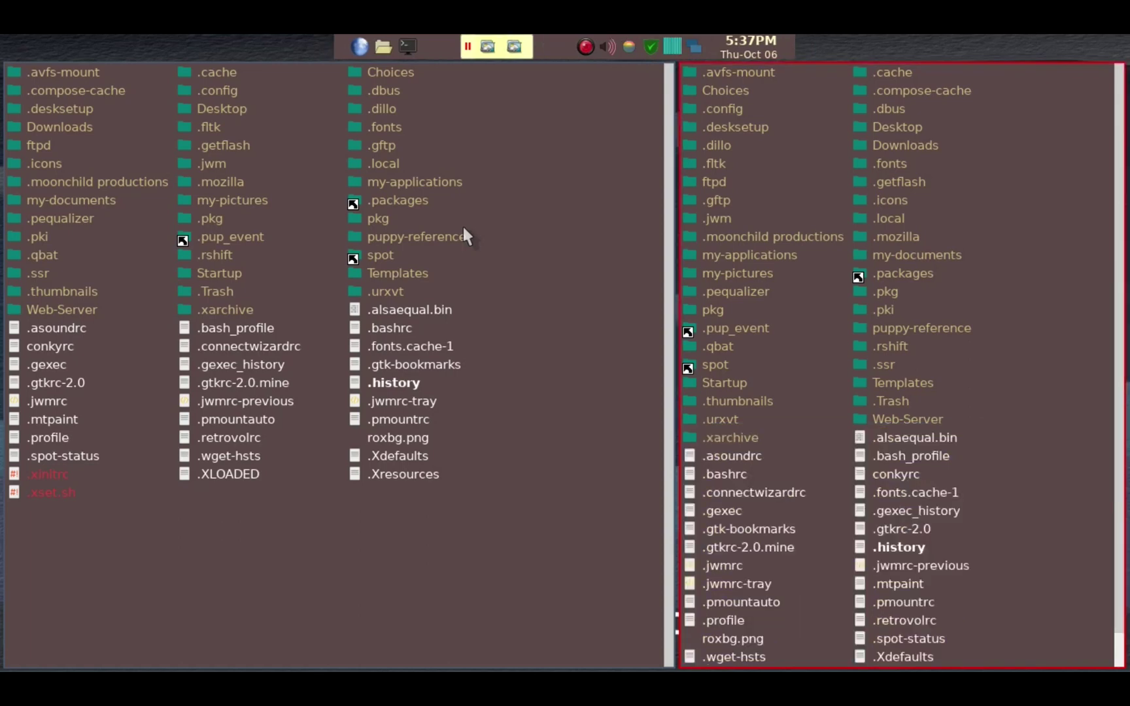
pyautogui.hotkey('alt', 'F4')
pyautogui.hotkey('alt', 'F4')
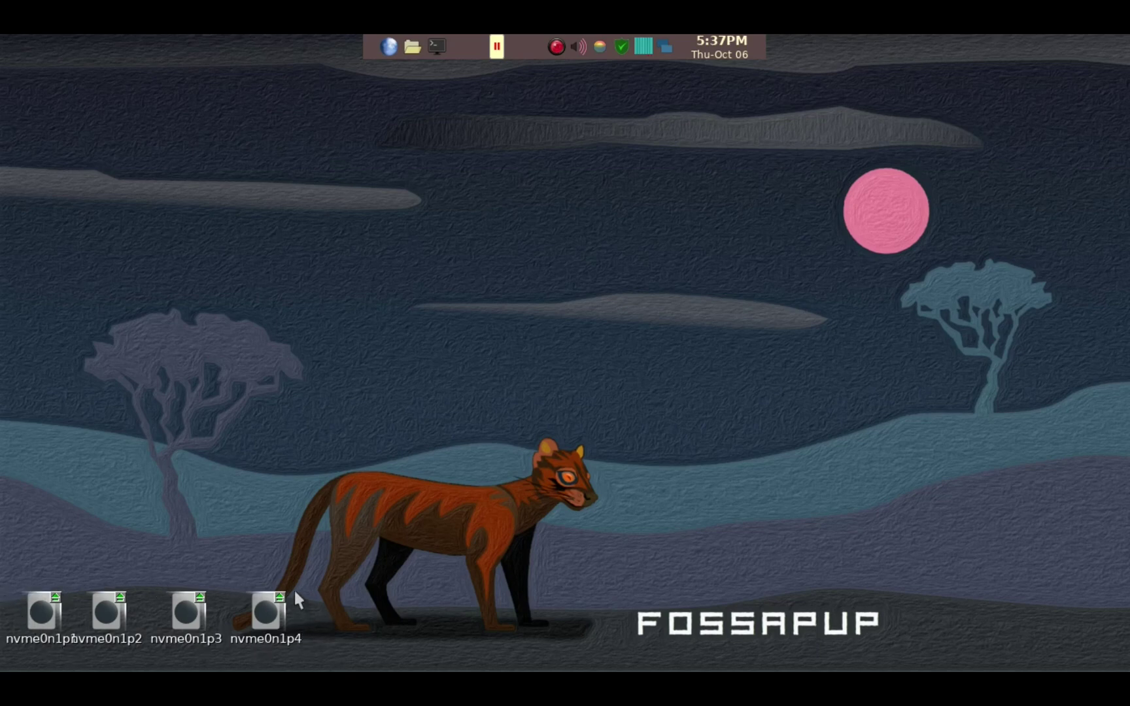
pyautogui.moveTo(266, 608)
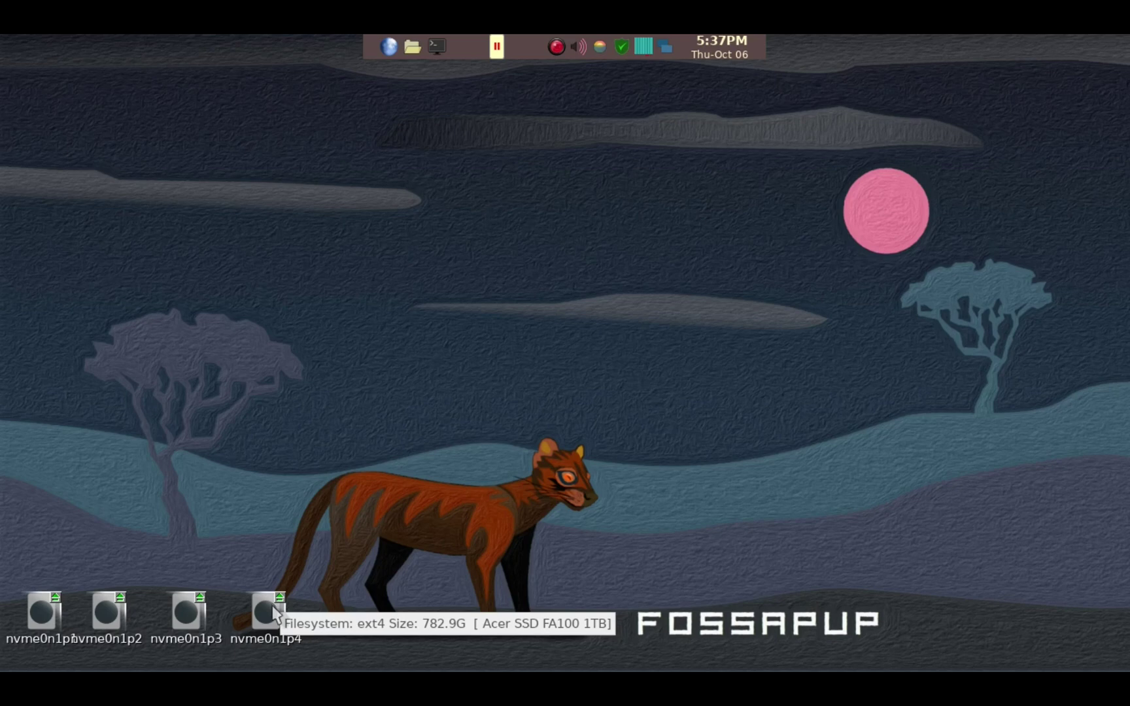
pyautogui.click(269, 609)
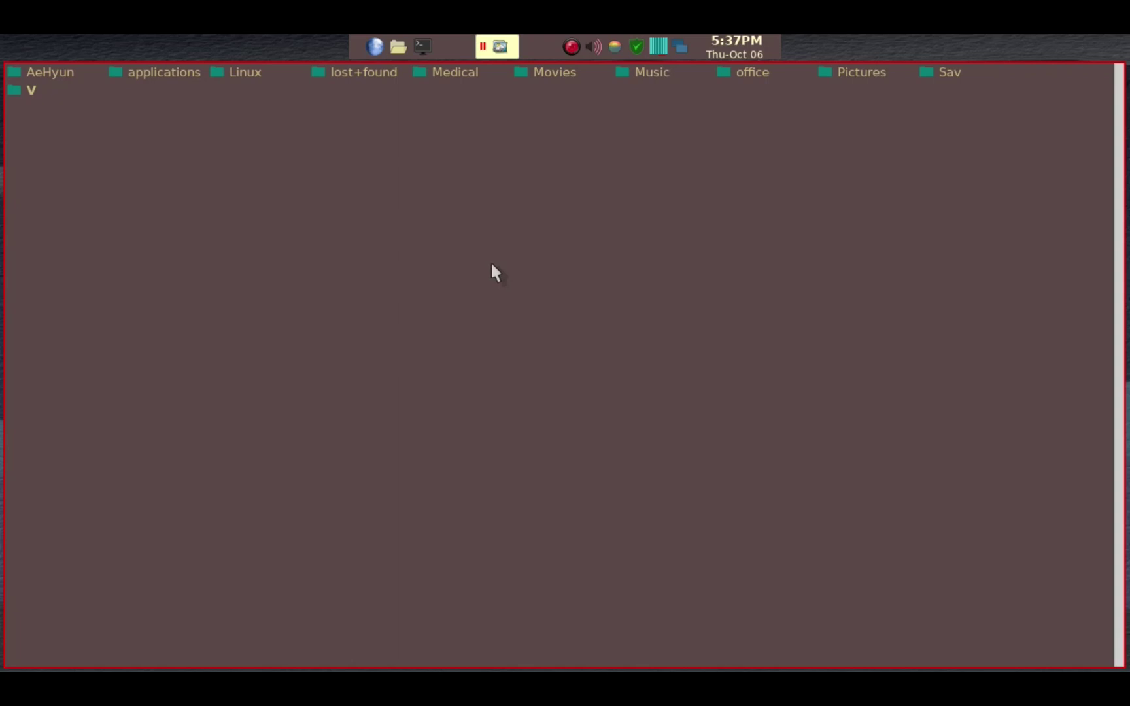
# Step: Run df -H ./ in urxvt to see 189G free, then close the terminal and file window
pyautogui.press('super+Return')
pyautogui.write('df -')
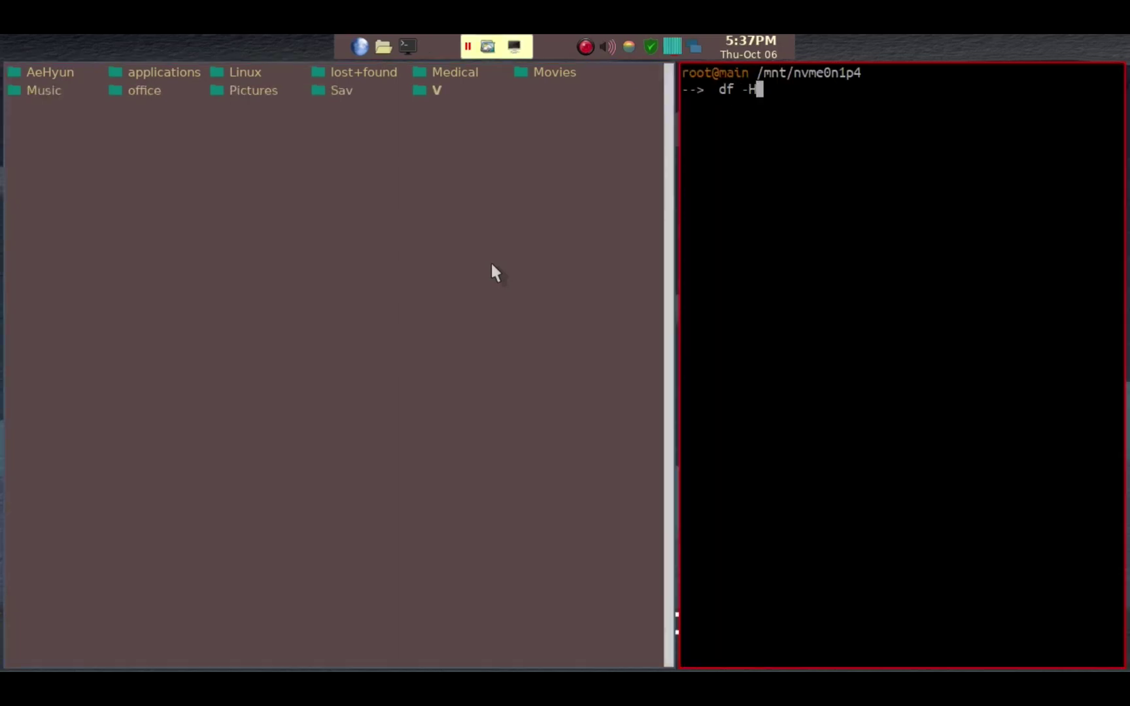
pyautogui.write('H ./')
pyautogui.press('Return')
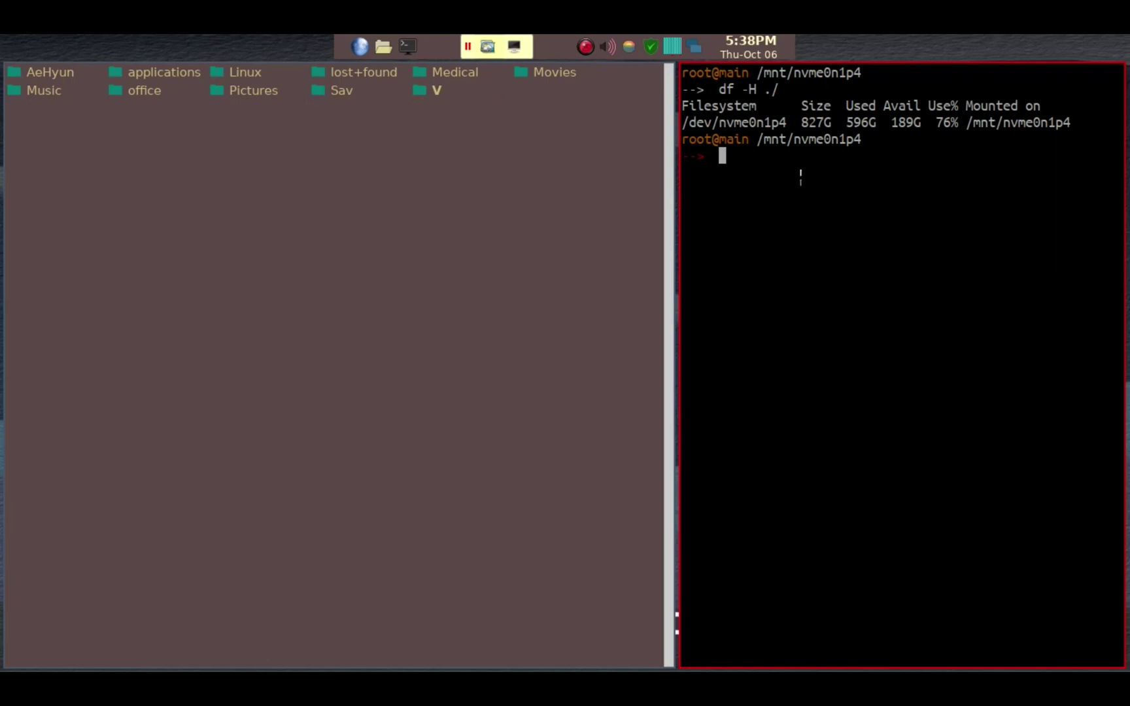
pyautogui.hotkey('ctrl', 'd')
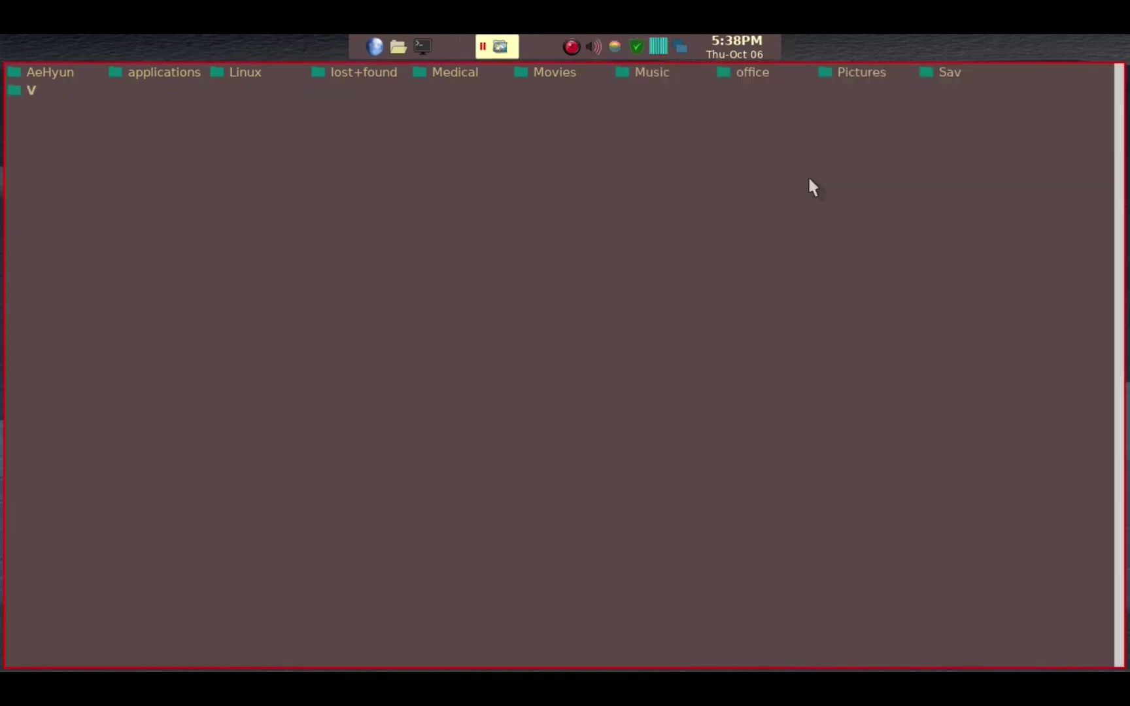
pyautogui.hotkey('alt', 'F4')
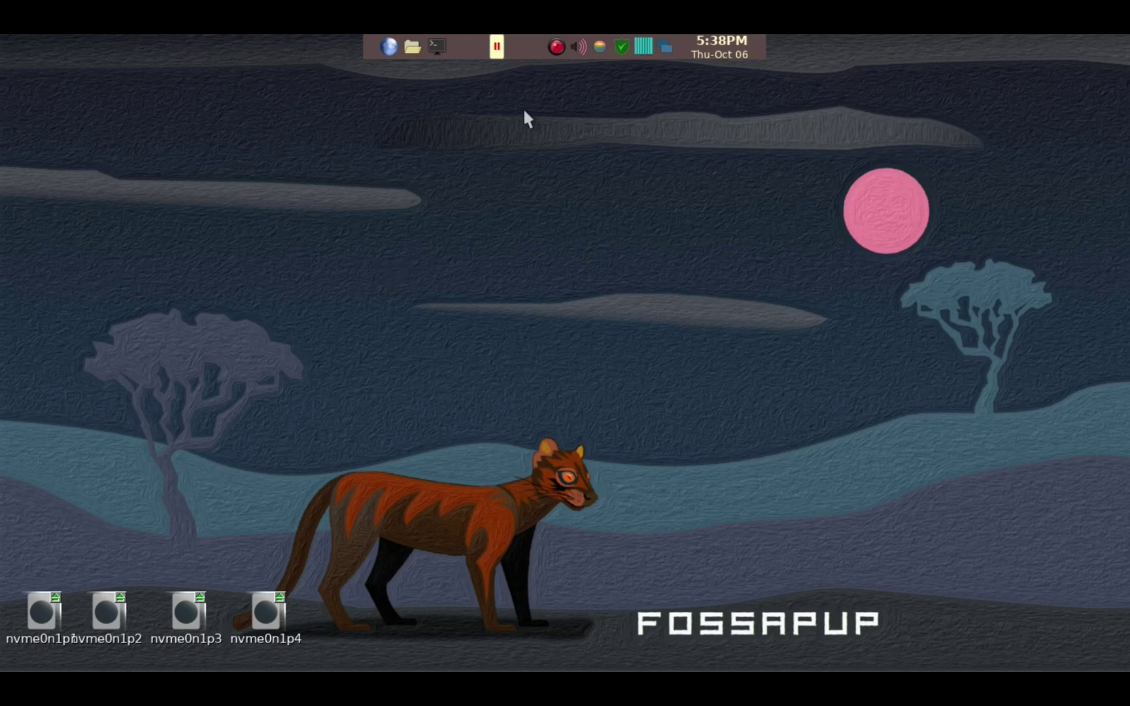
pyautogui.click(623, 47)
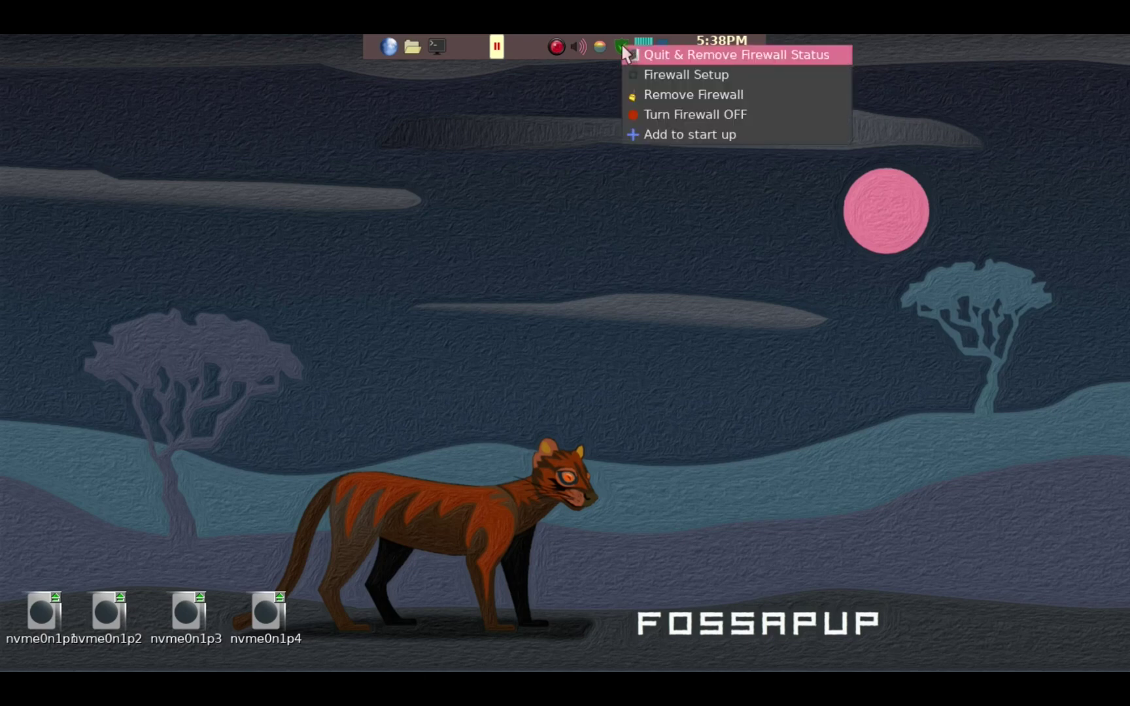
pyautogui.click(645, 77)
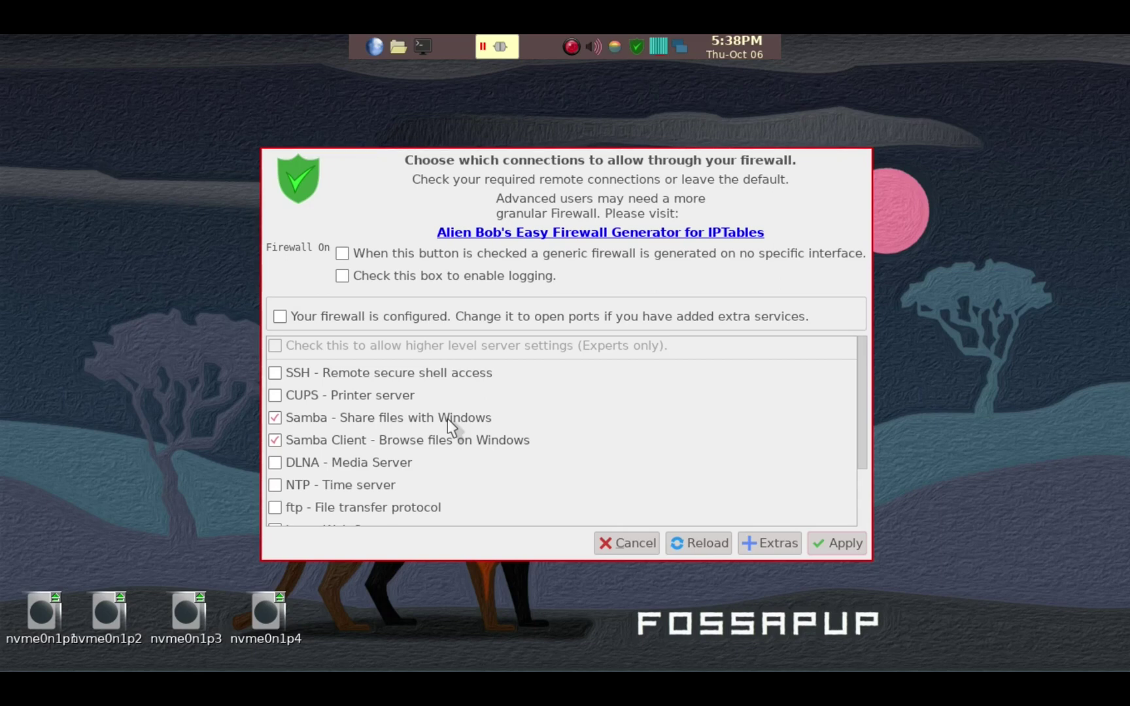
pyautogui.click(631, 544)
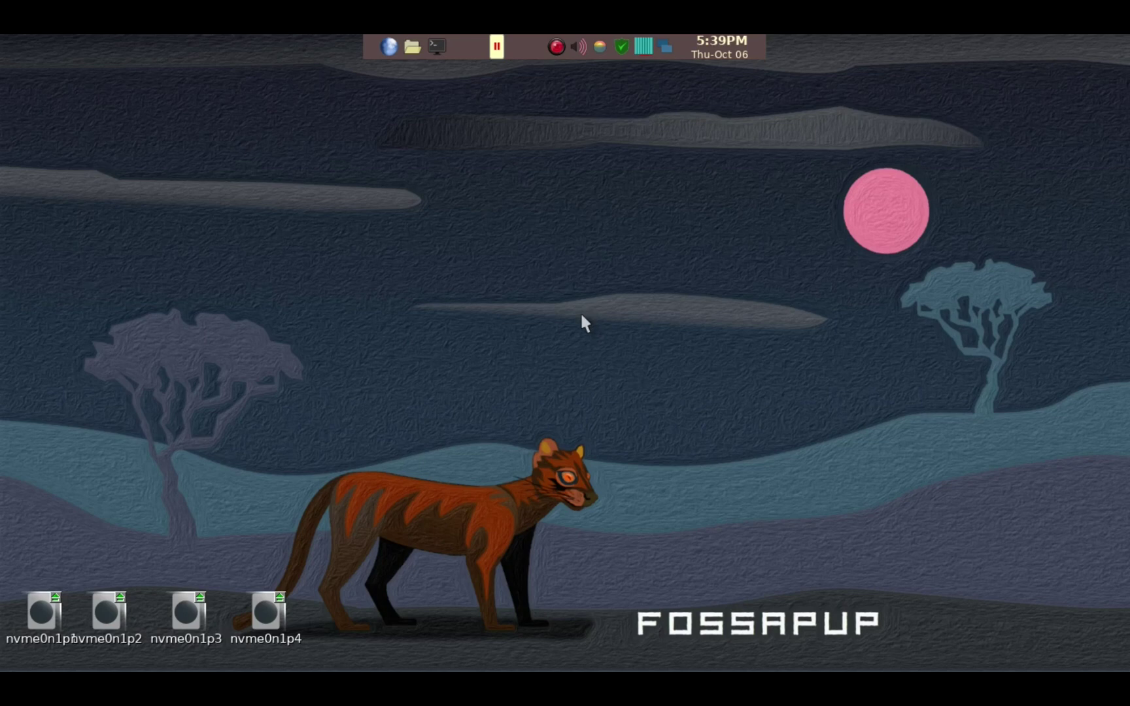
# Step: Run ifconfig in a terminal and pick out eth0's inet address 192.168.1.20
pyautogui.hotkey('ctrl', 'alt', 't')
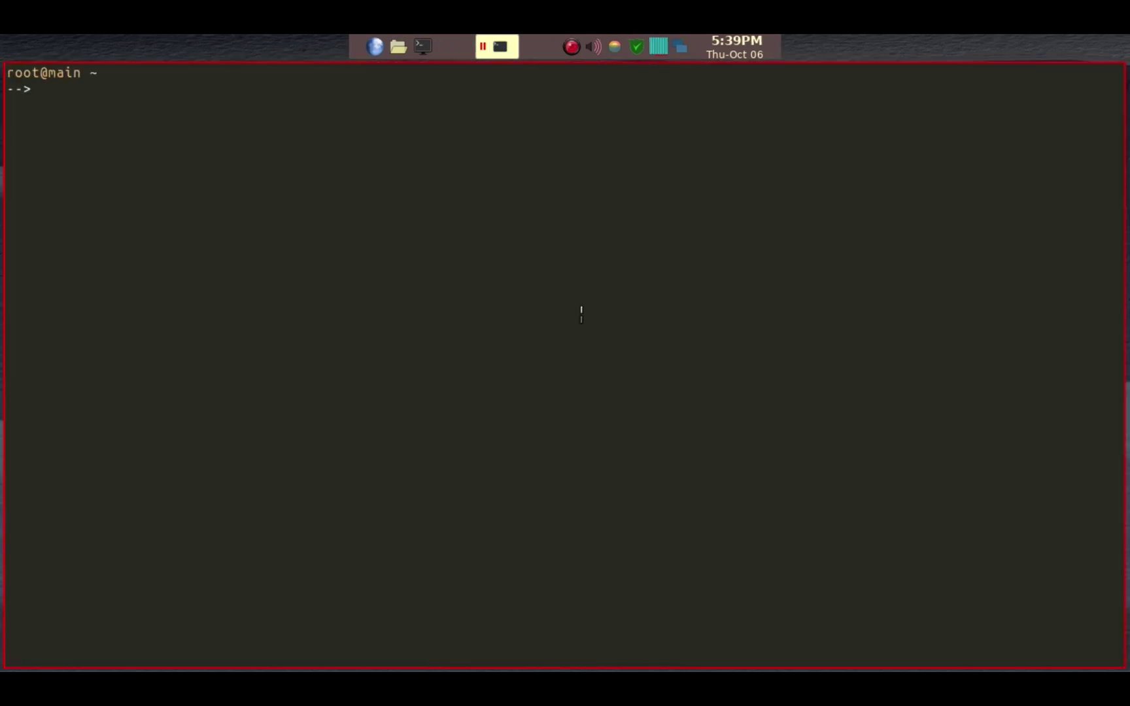
pyautogui.write('ifconfig')
pyautogui.press('Return')
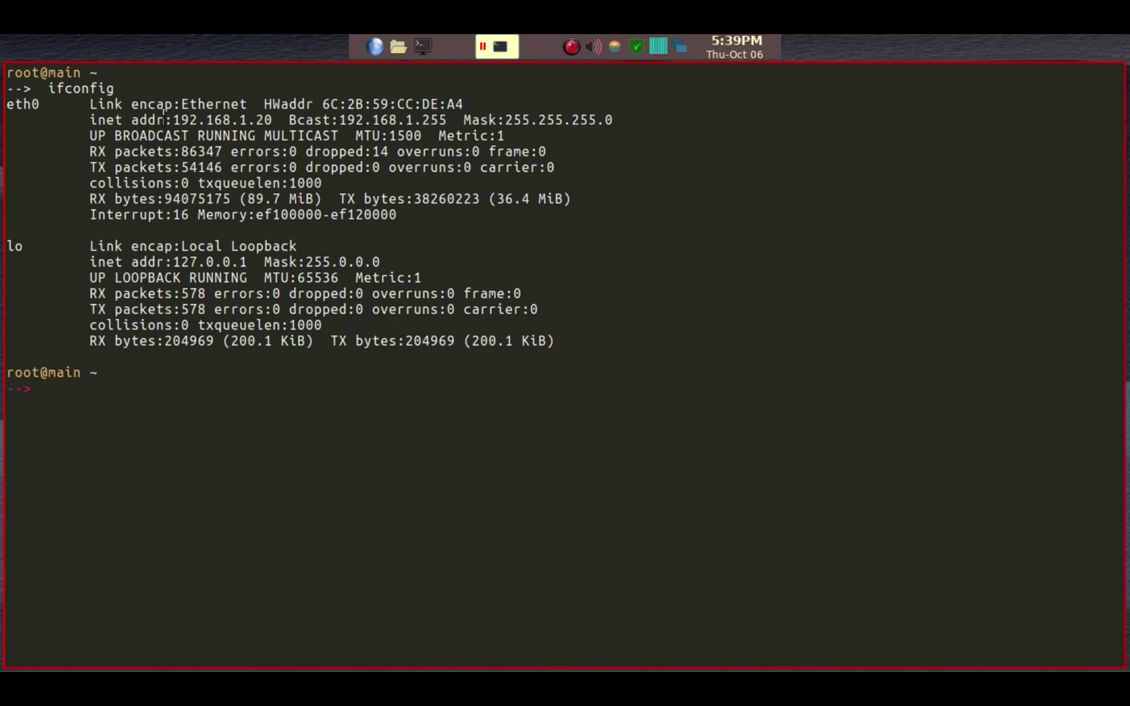
pyautogui.moveTo(172, 120); pyautogui.dragTo(275, 119)
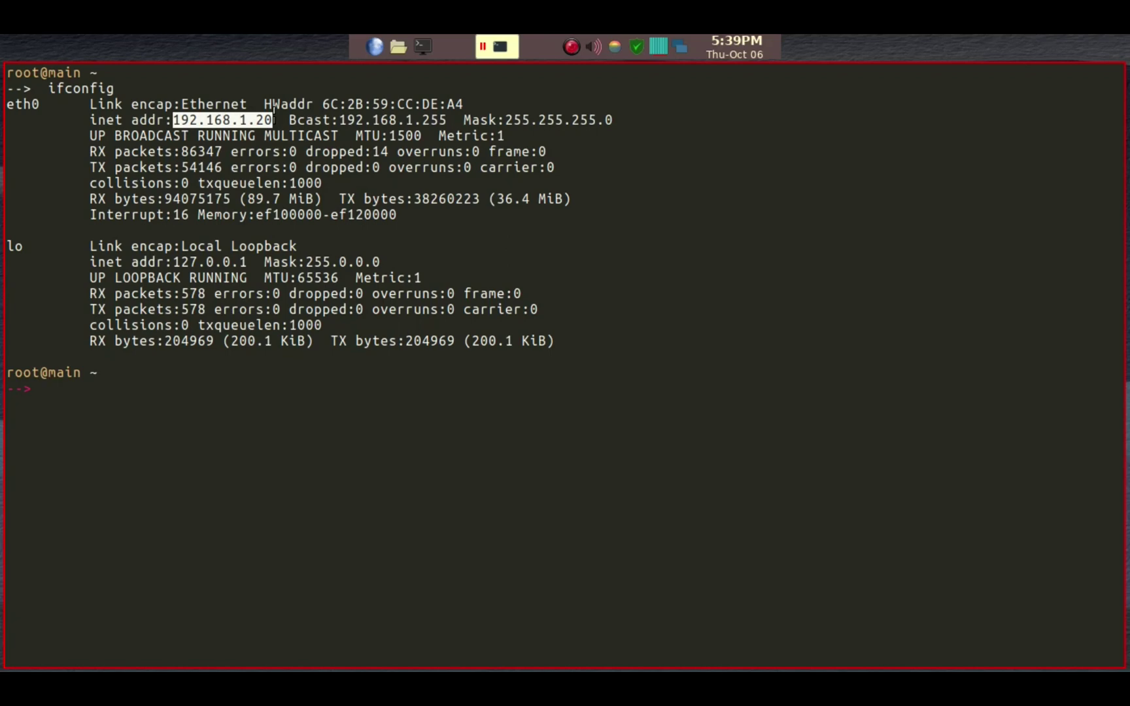
pyautogui.click(282, 111)
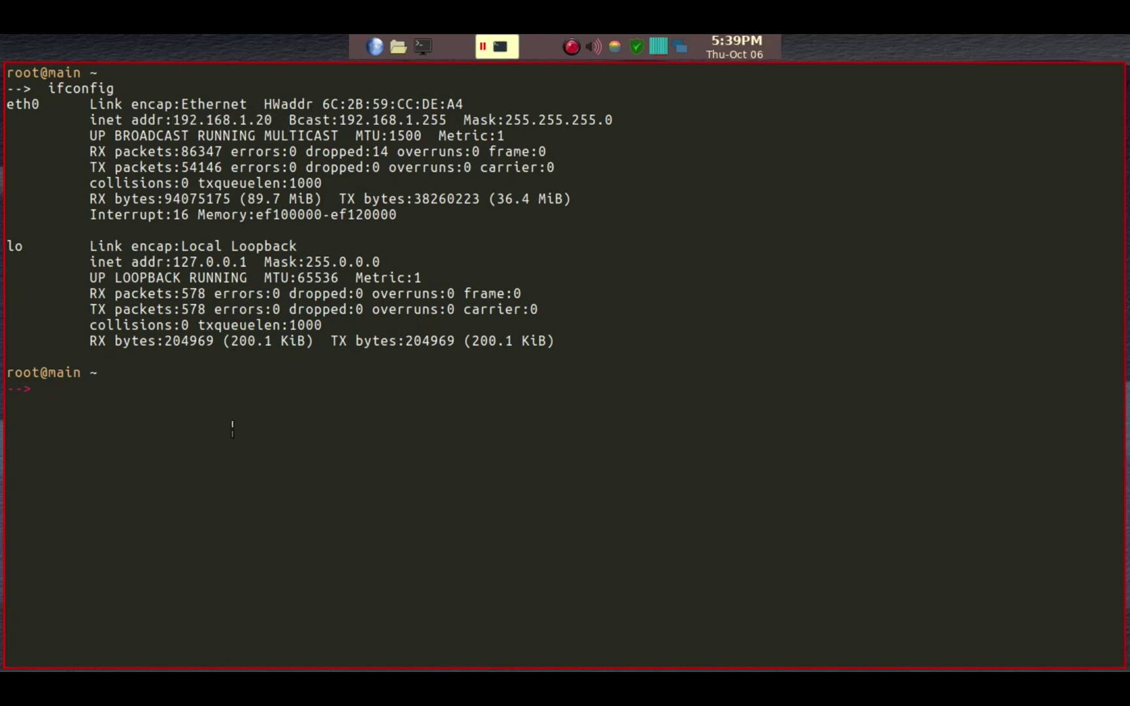
# Step: Exit the terminal and launch Samba Simple Management, showing apa-main at /mnt/nvme0n1p4
pyautogui.write('exit')
pyautogui.press('Return')
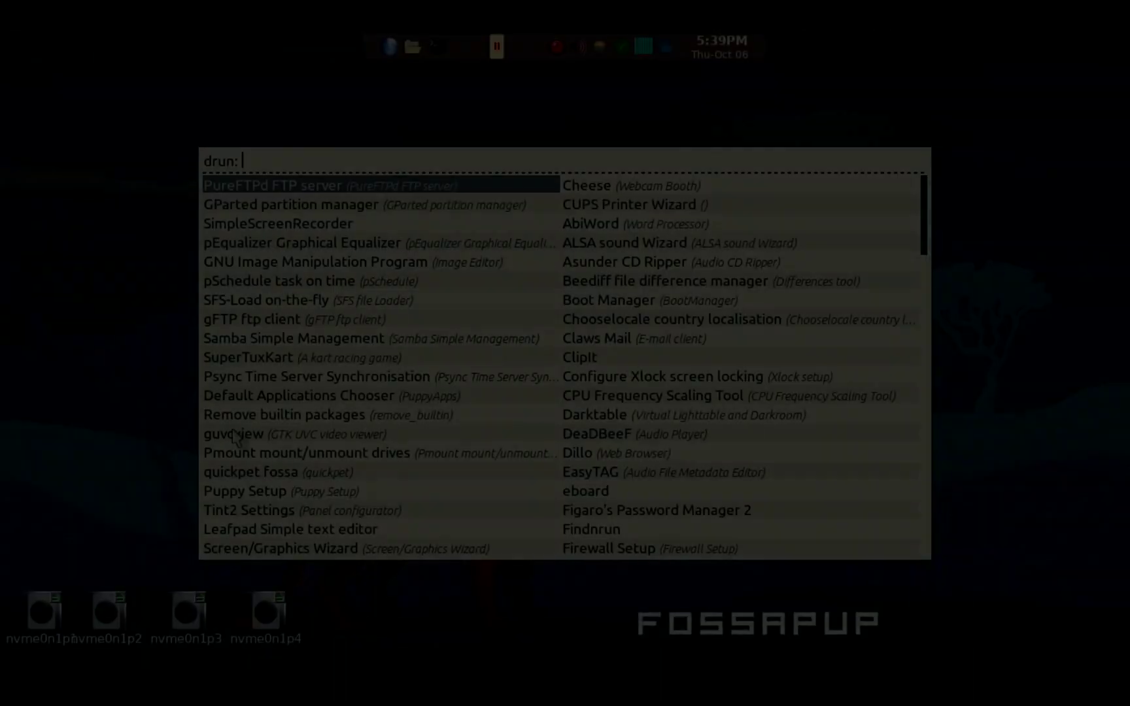
pyautogui.write('sa')
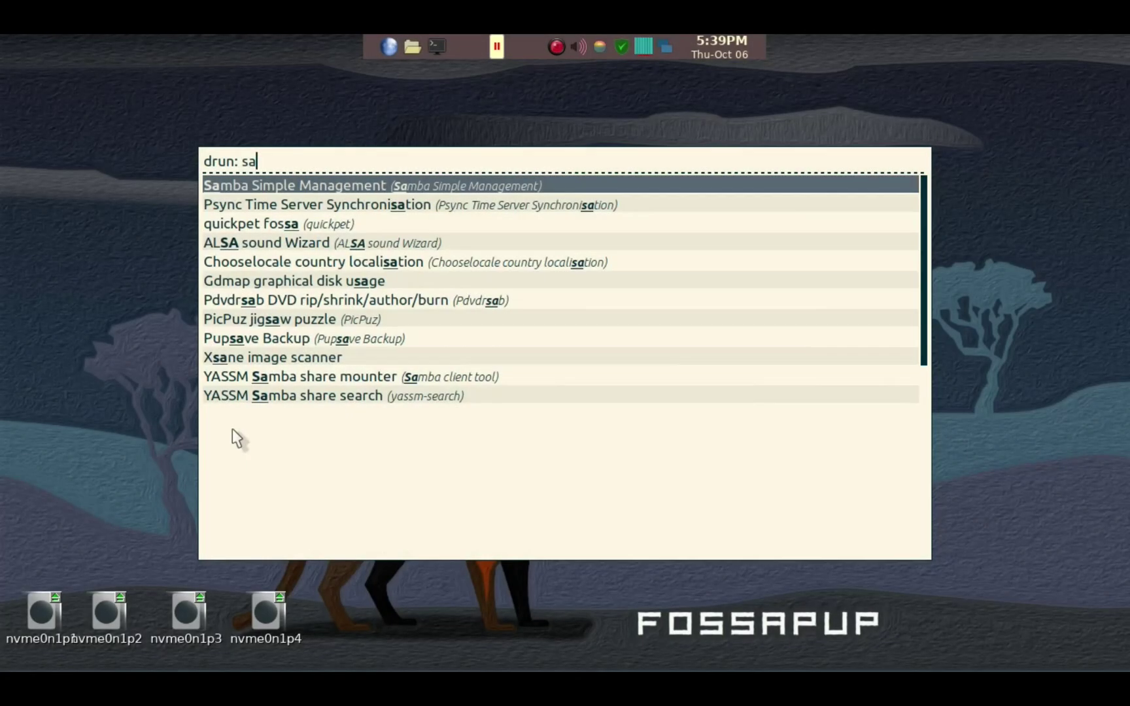
pyautogui.write('m')
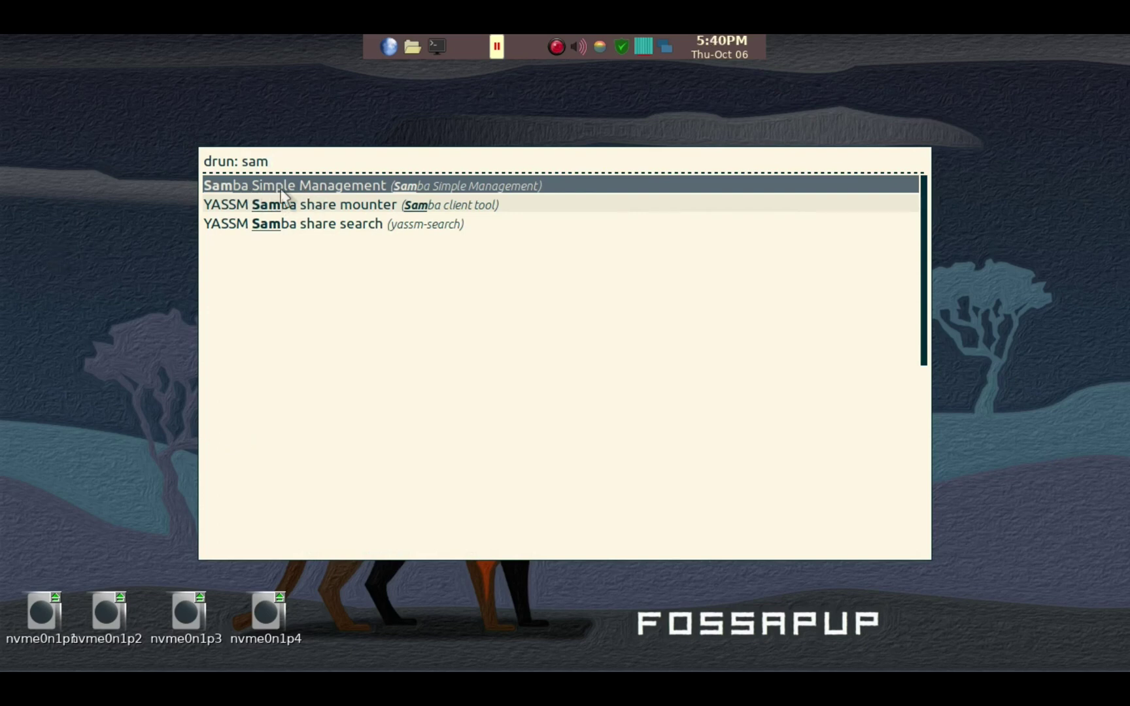
pyautogui.doubleClick(368, 192)
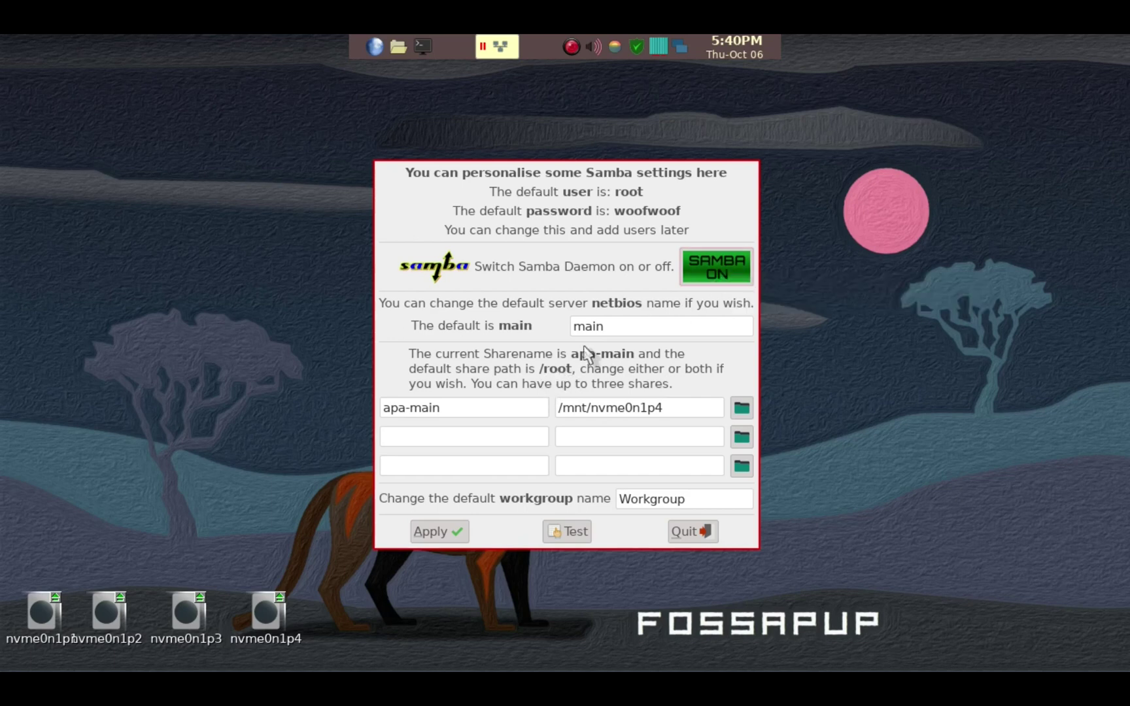
pyautogui.click(620, 326)
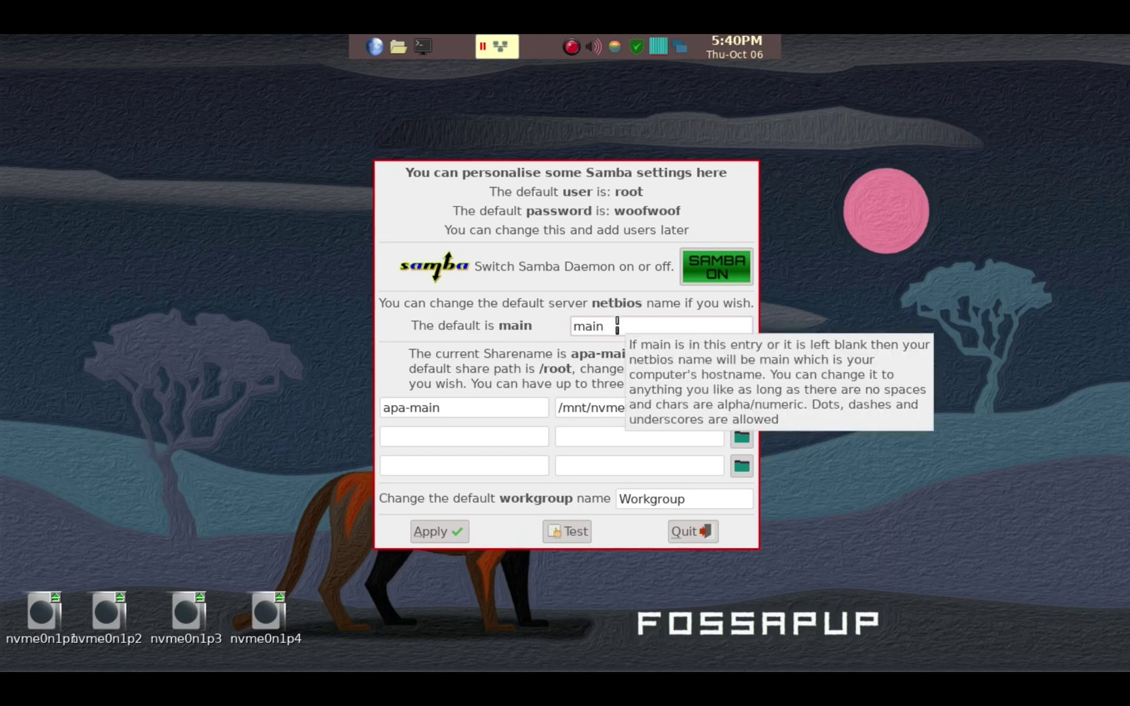
pyautogui.moveTo(502, 415)
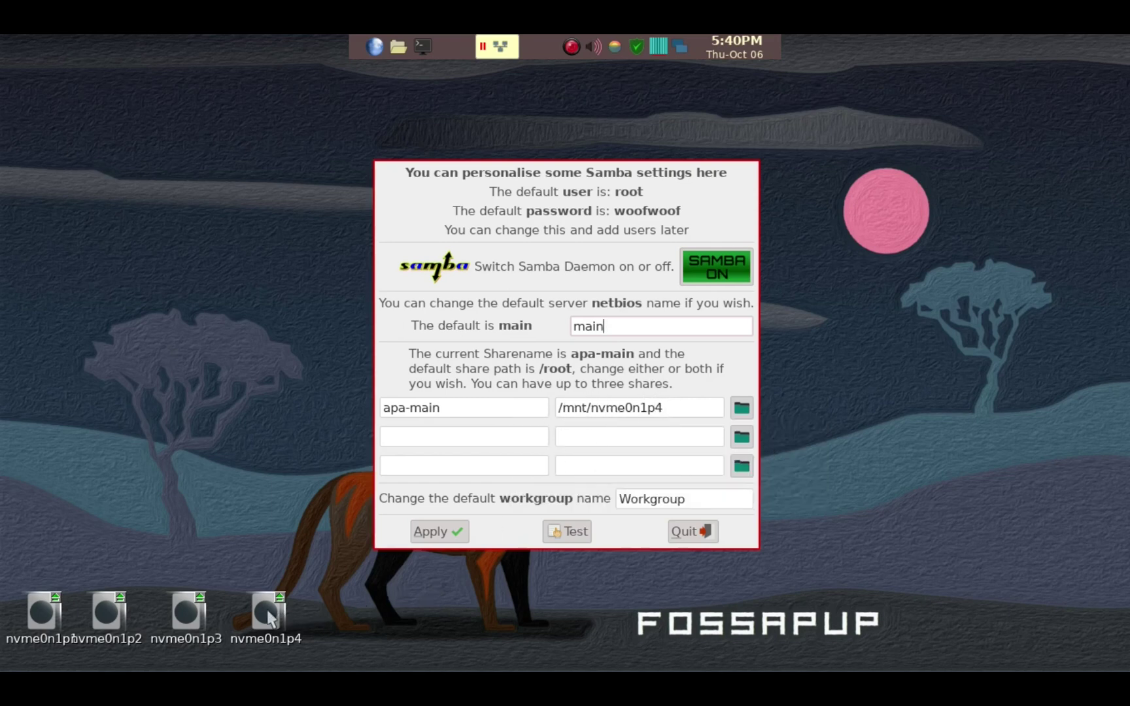
# Step: Browse to File System > mnt and choose nvme0n1p4 as the apa-main share folder
pyautogui.click(739, 410)
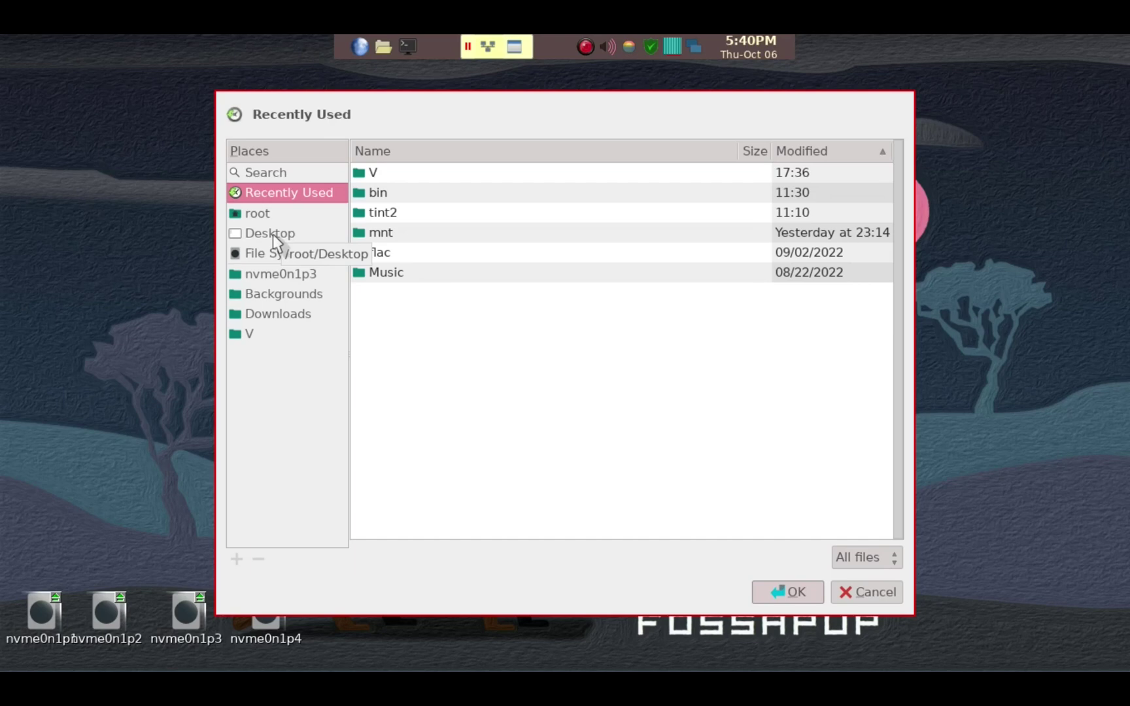
pyautogui.click(273, 234)
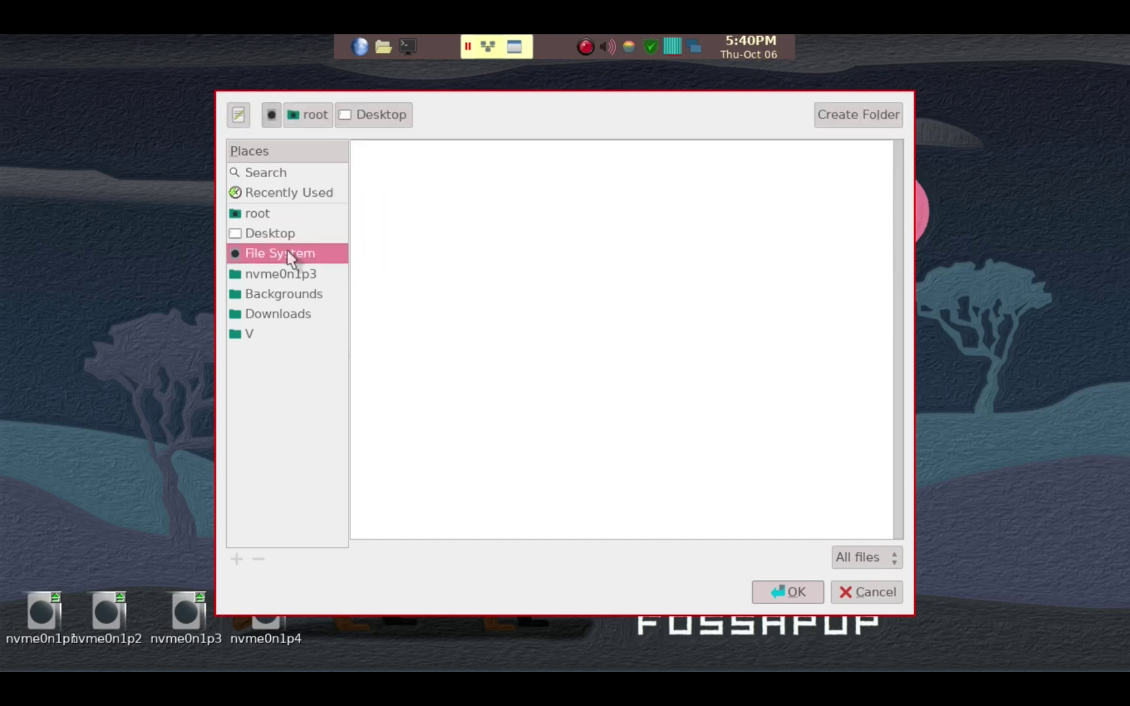
pyautogui.click(289, 253)
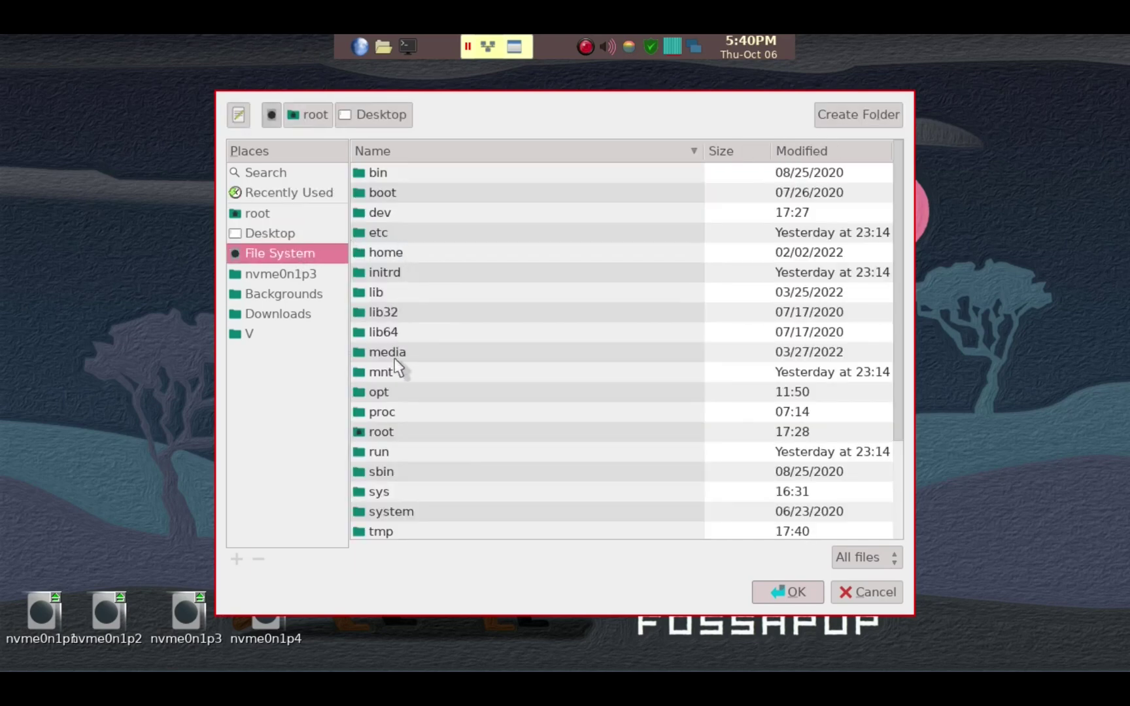
pyautogui.click(386, 374)
pyautogui.doubleClick(387, 374)
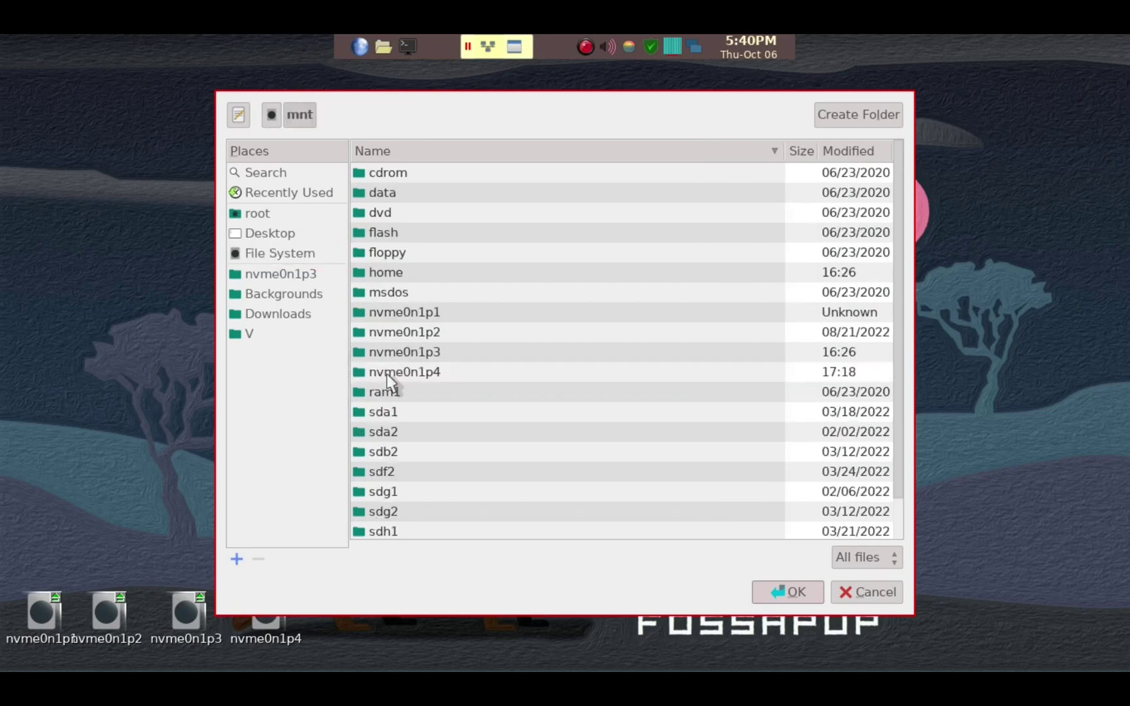
pyautogui.click(421, 373)
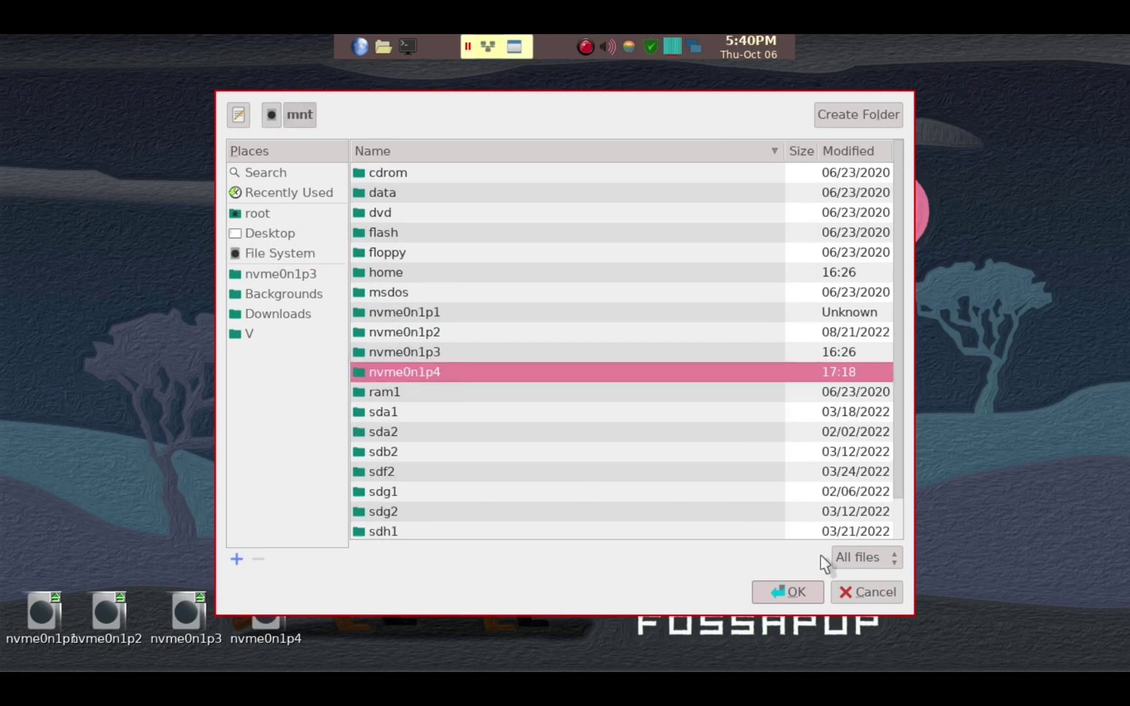
pyautogui.click(793, 593)
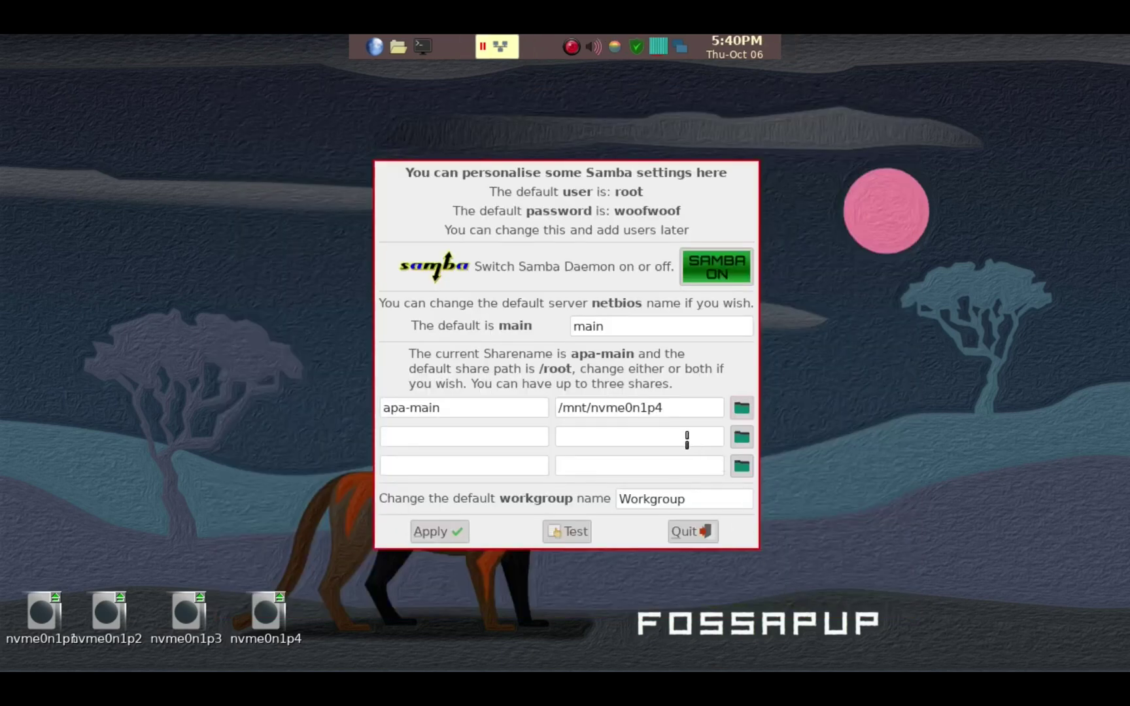
# Step: Test the config with testparm, apply the apa-main settings to restart Samba, and quit
pyautogui.click(450, 410)
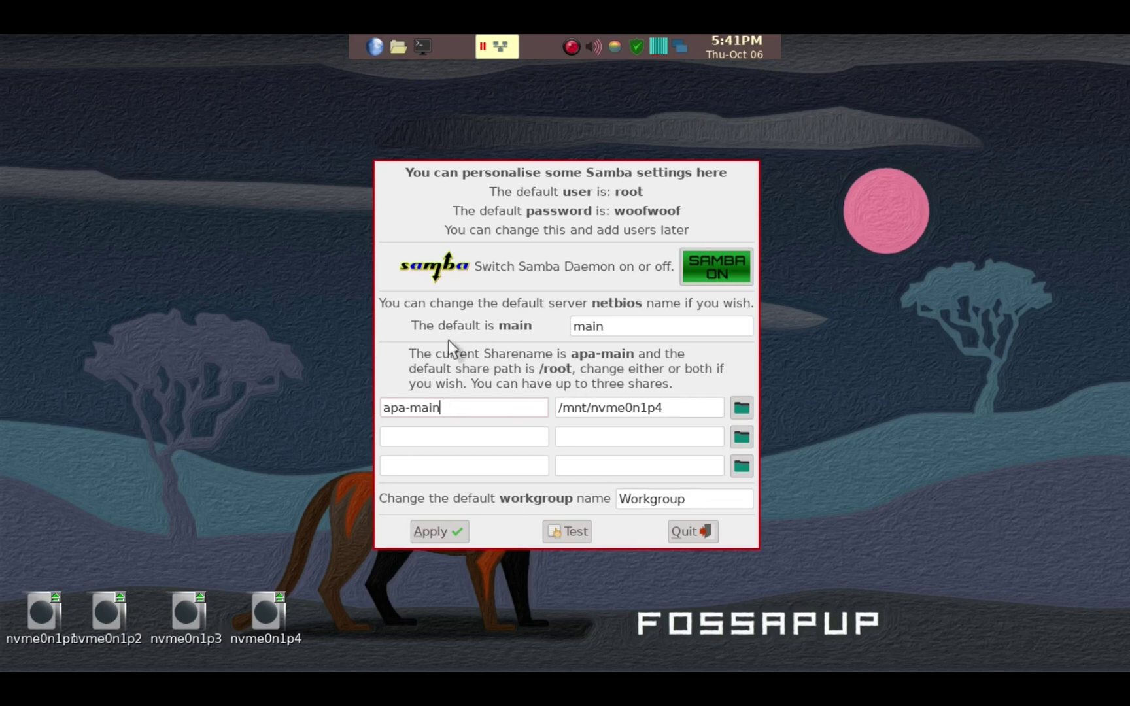
pyautogui.click(575, 532)
pyautogui.click(574, 535)
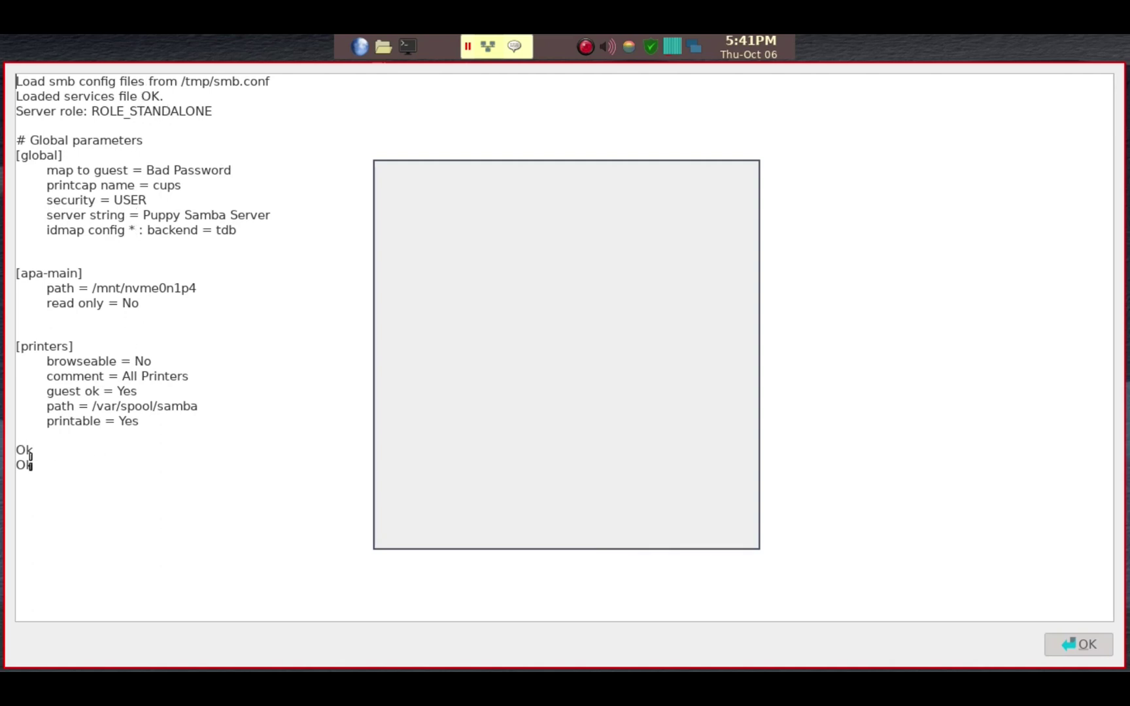
pyautogui.click(1068, 647)
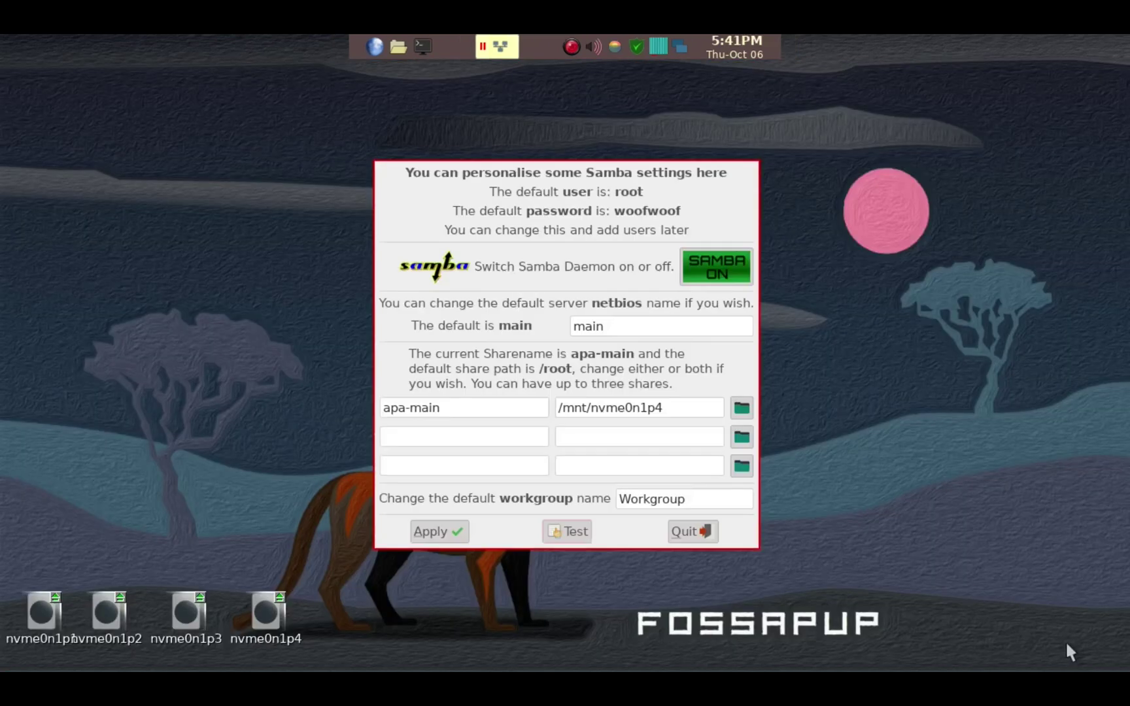
pyautogui.click(431, 534)
pyautogui.click(692, 533)
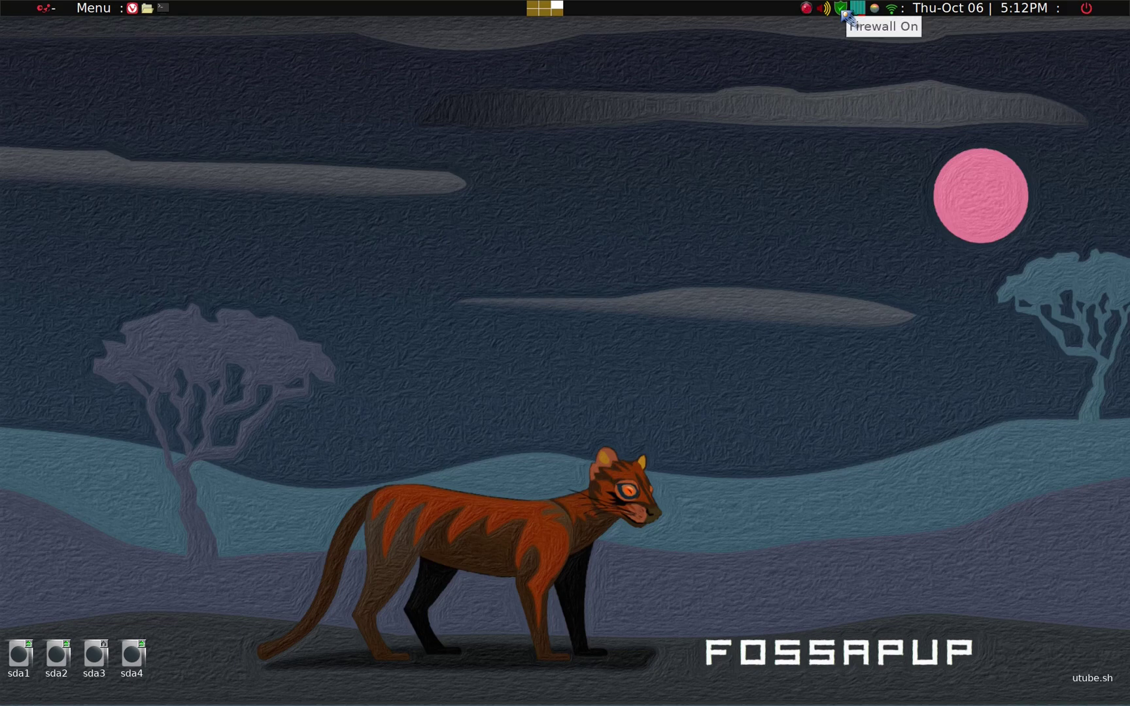
pyautogui.rightClick(844, 12)
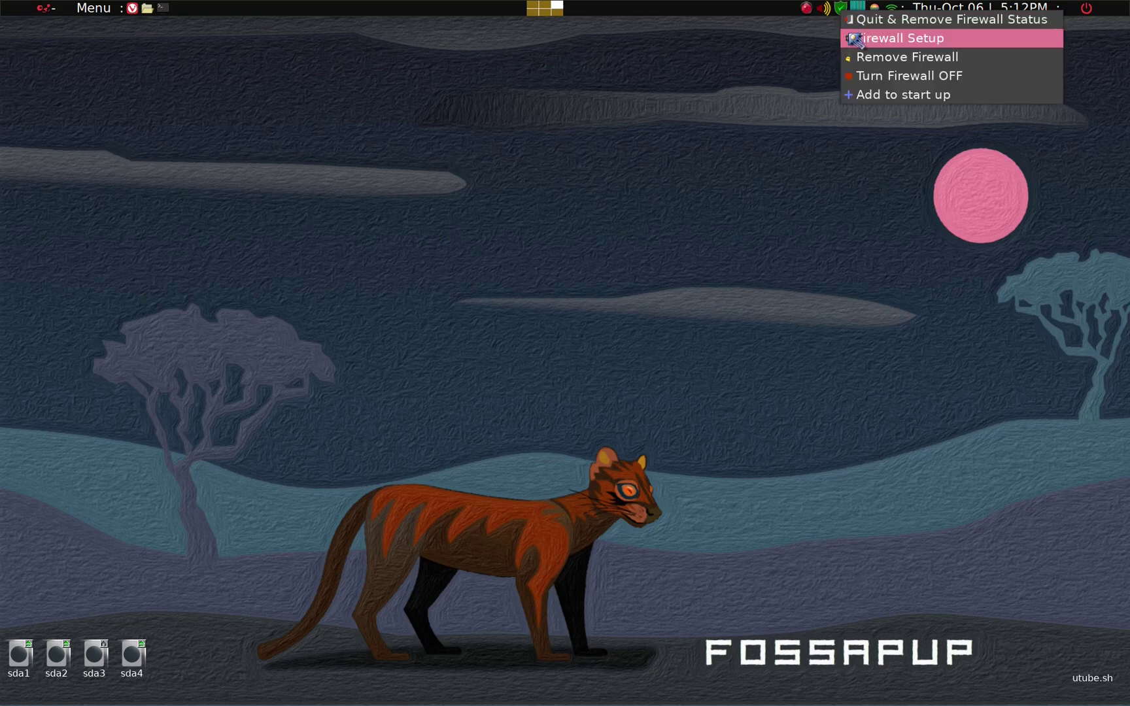
pyautogui.click(855, 39)
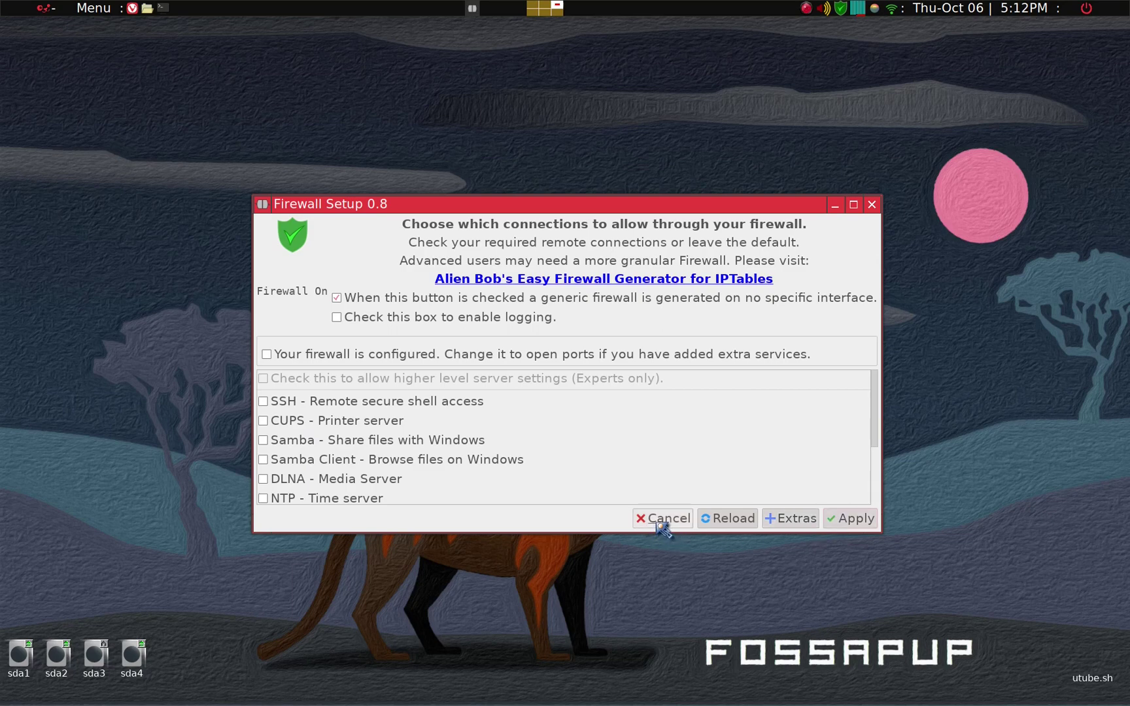
pyautogui.click(661, 523)
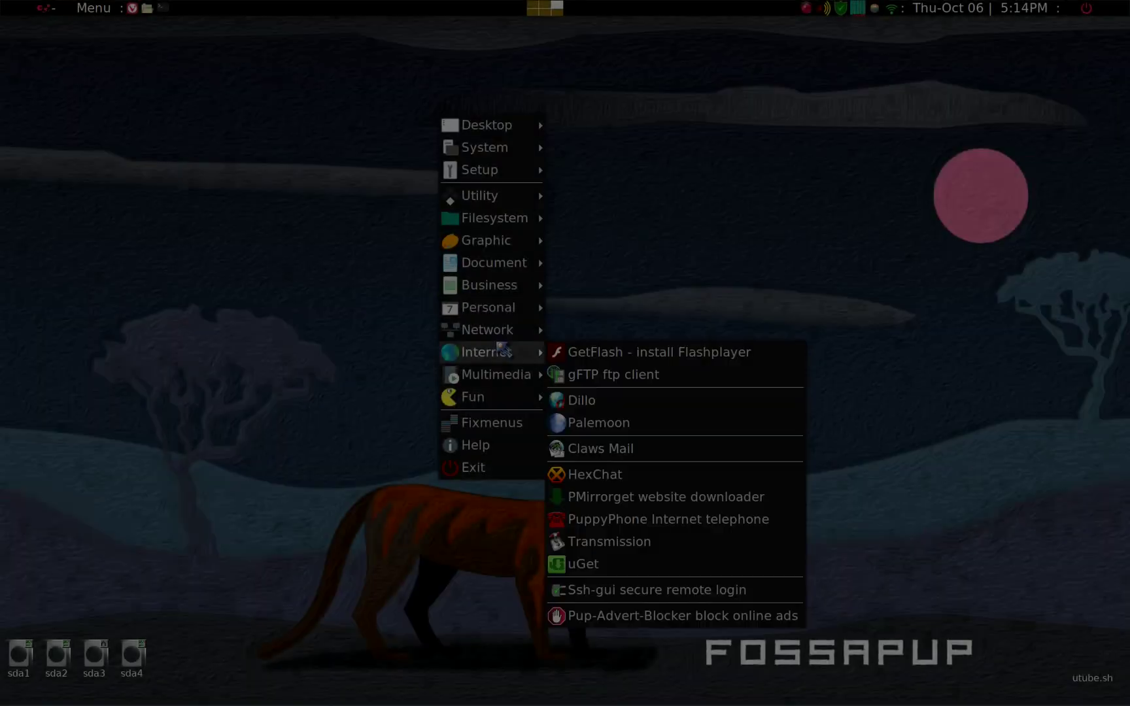
# Step: Launch the YASSM Samba share mounter and start a new share setup
pyautogui.moveTo(510, 330)
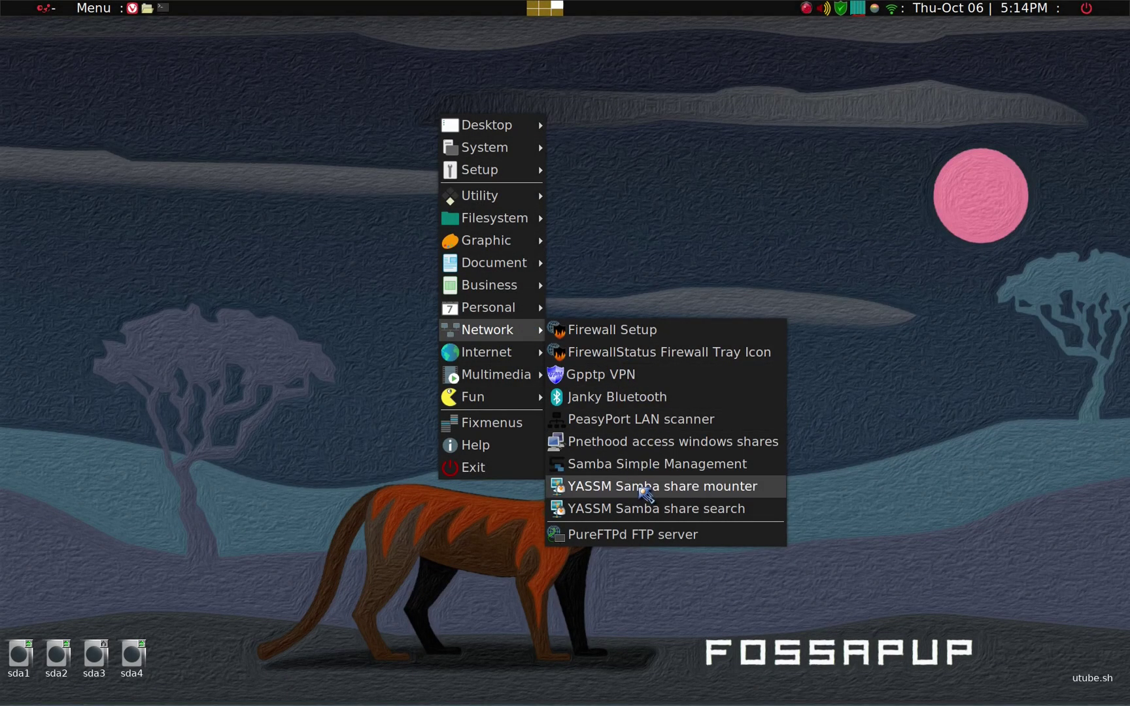
pyautogui.click(645, 495)
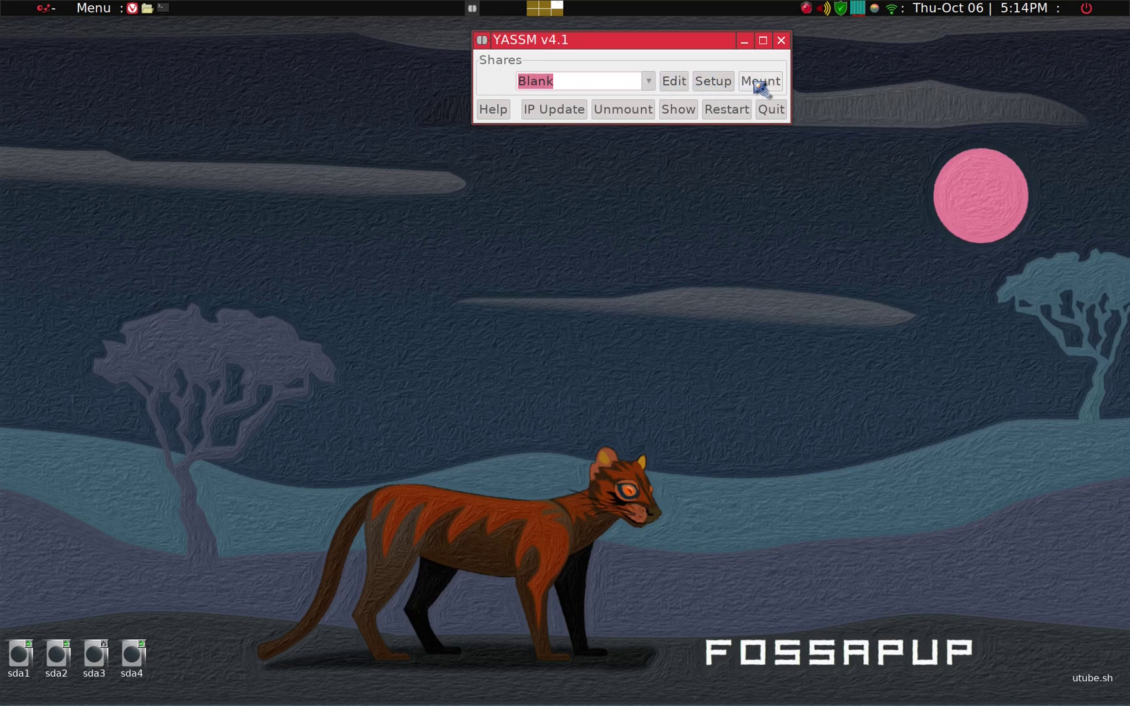
pyautogui.click(720, 87)
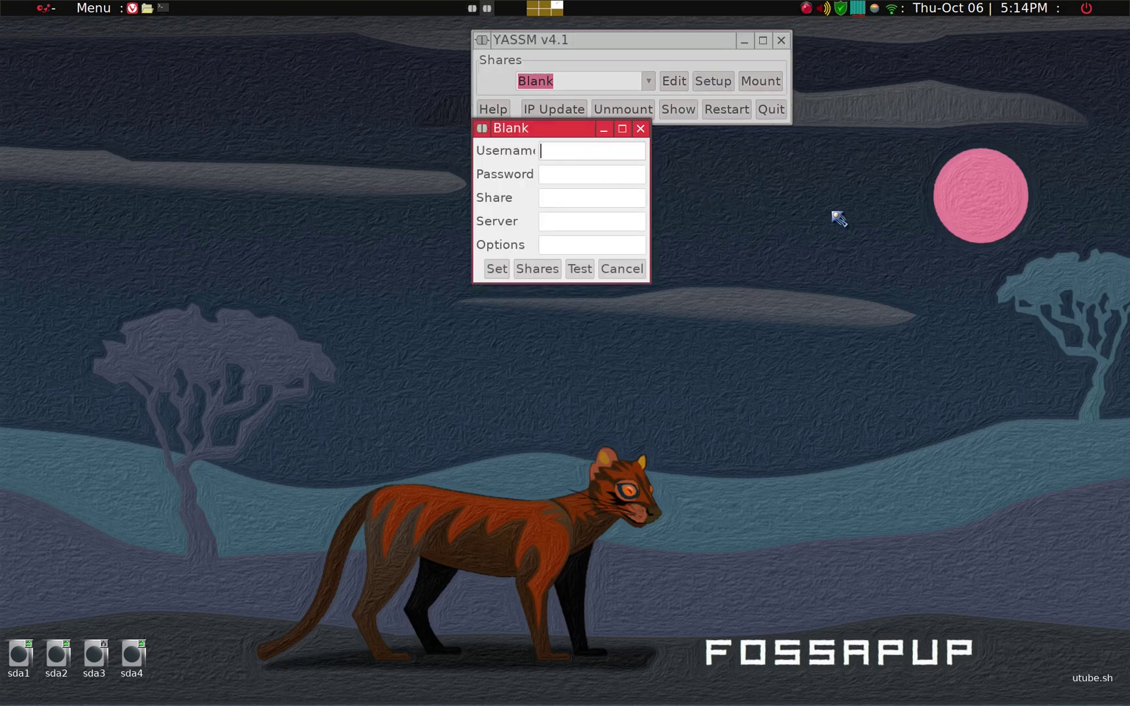
# Step: Fill in username root, the account password, and share apa-main
pyautogui.write('root')
pyautogui.press('Tab')
pyautogui.write('woofwoof')
pyautogui.press('Tab')
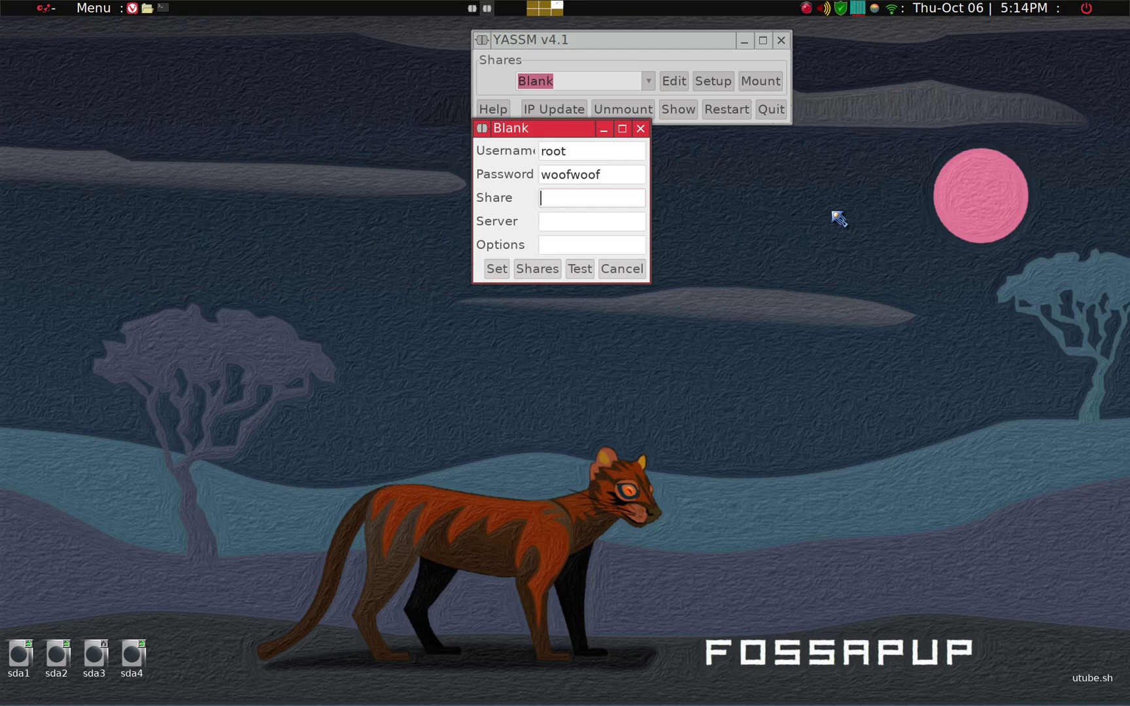
pyautogui.write('apa-main')
pyautogui.press('Tab')
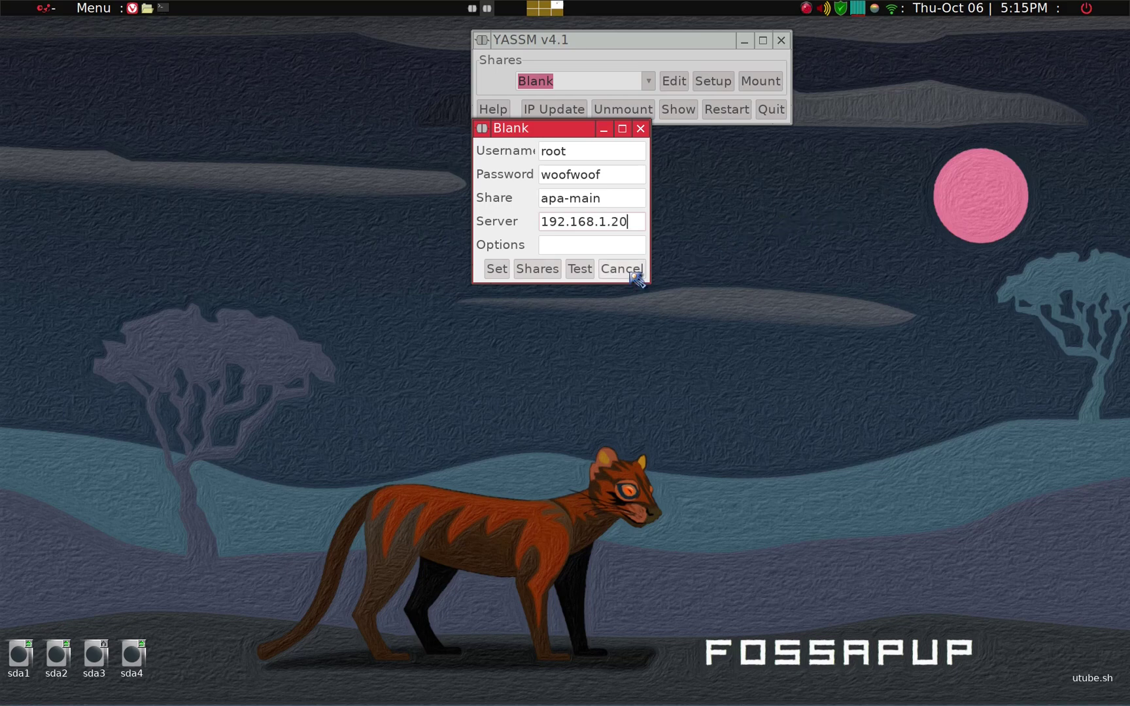
# Step: Test the connection and save the share configuration under the name apa-main
pyautogui.click(580, 269)
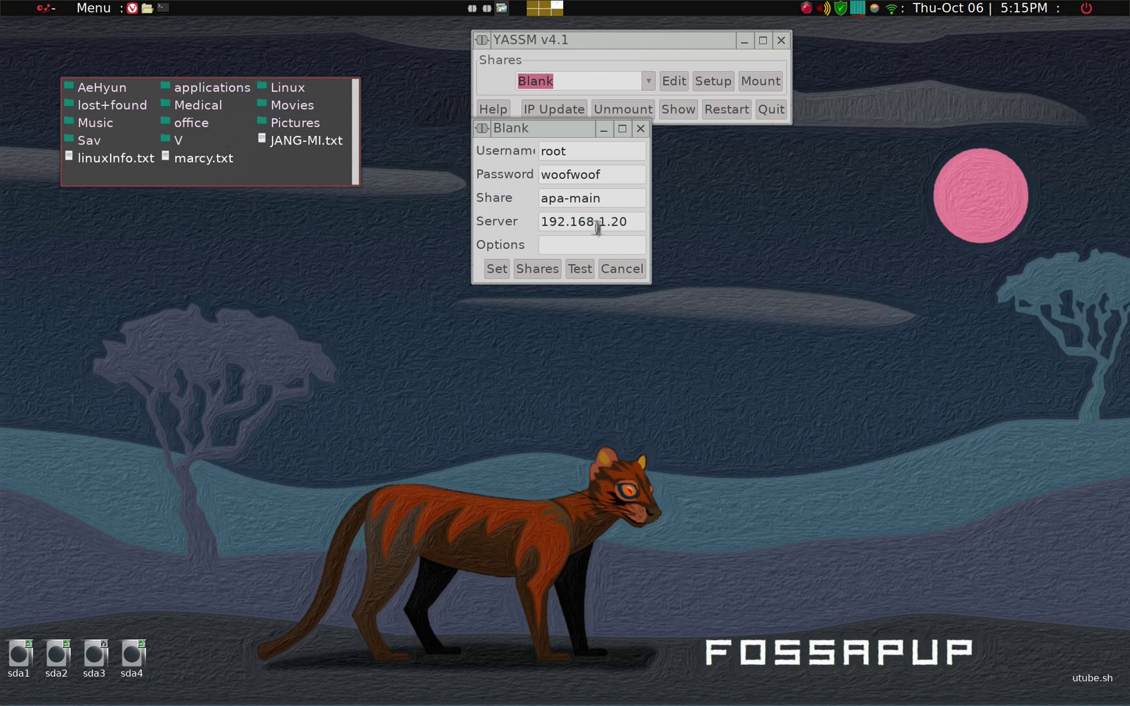
pyautogui.click(498, 272)
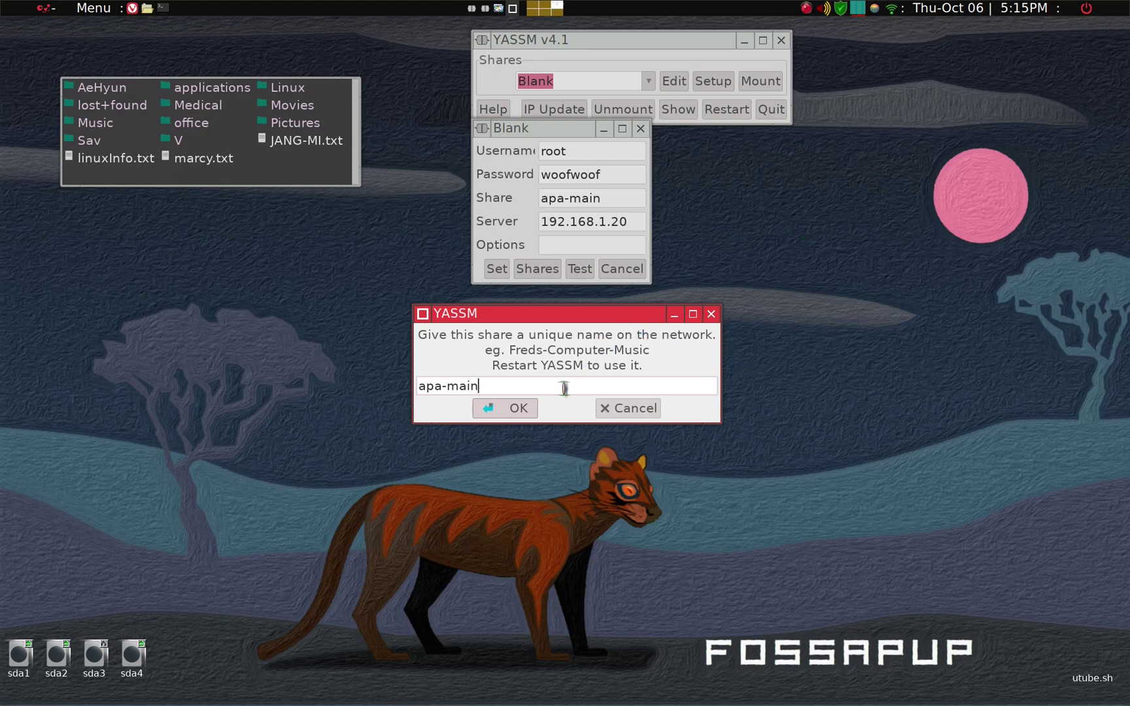
pyautogui.click(517, 413)
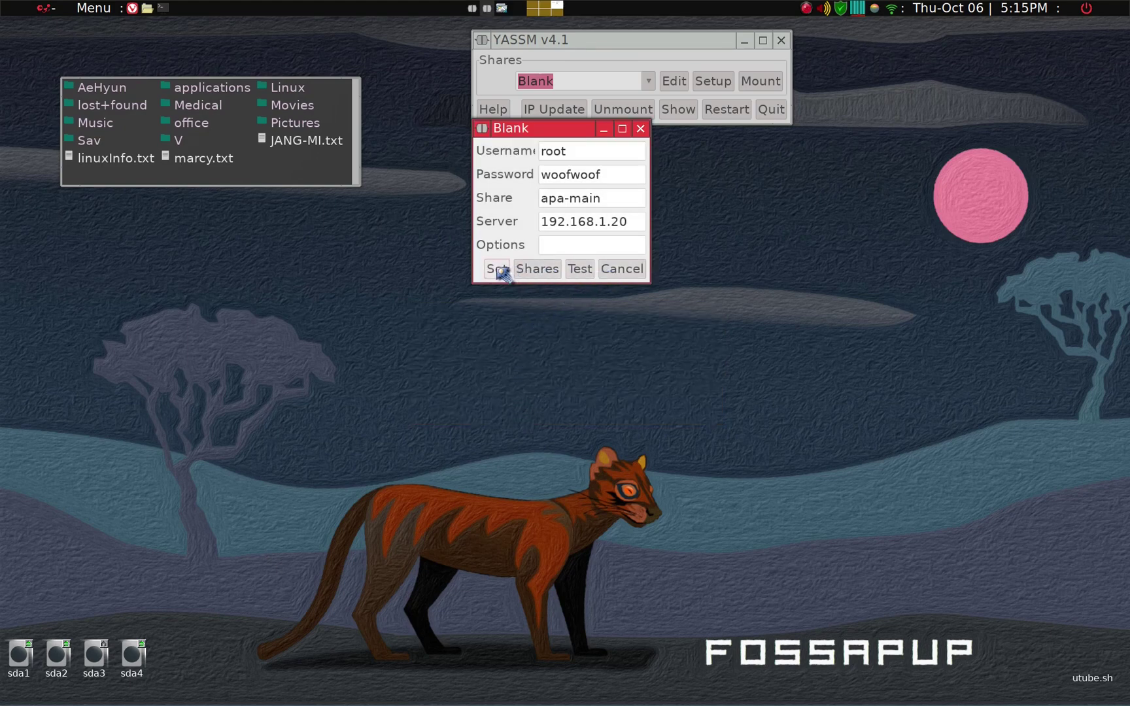
pyautogui.click(621, 270)
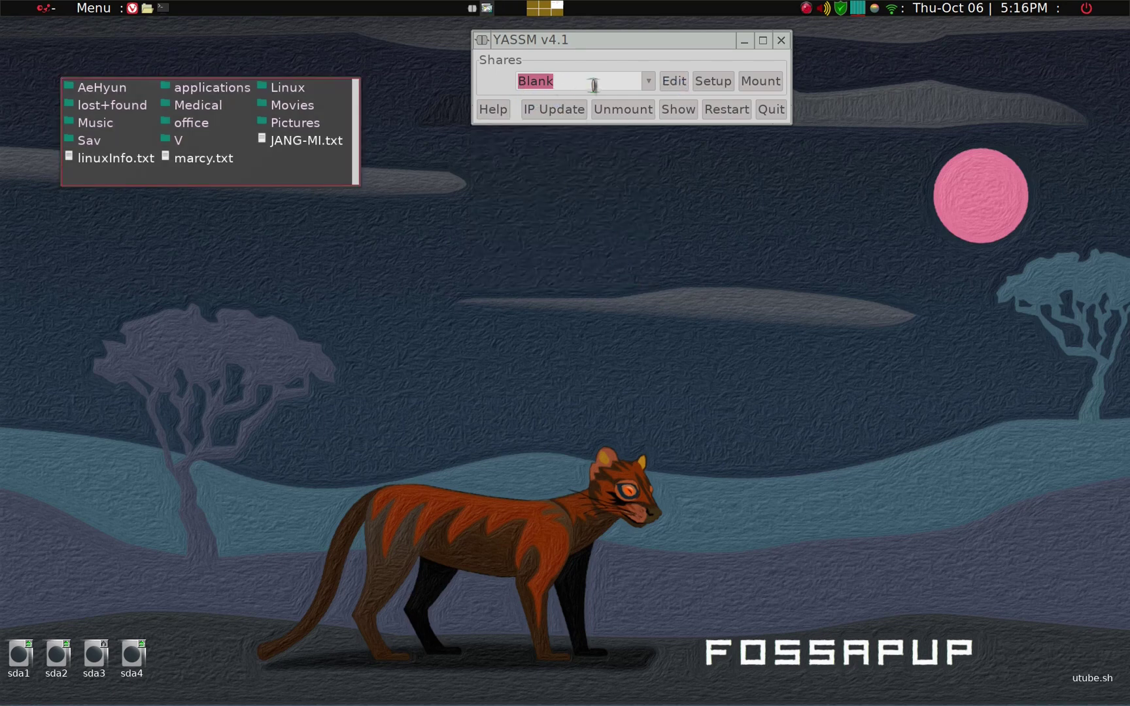
# Step: Select the saved apa share, restart the mounter to mount it, and quit YASSM
pyautogui.click(593, 84)
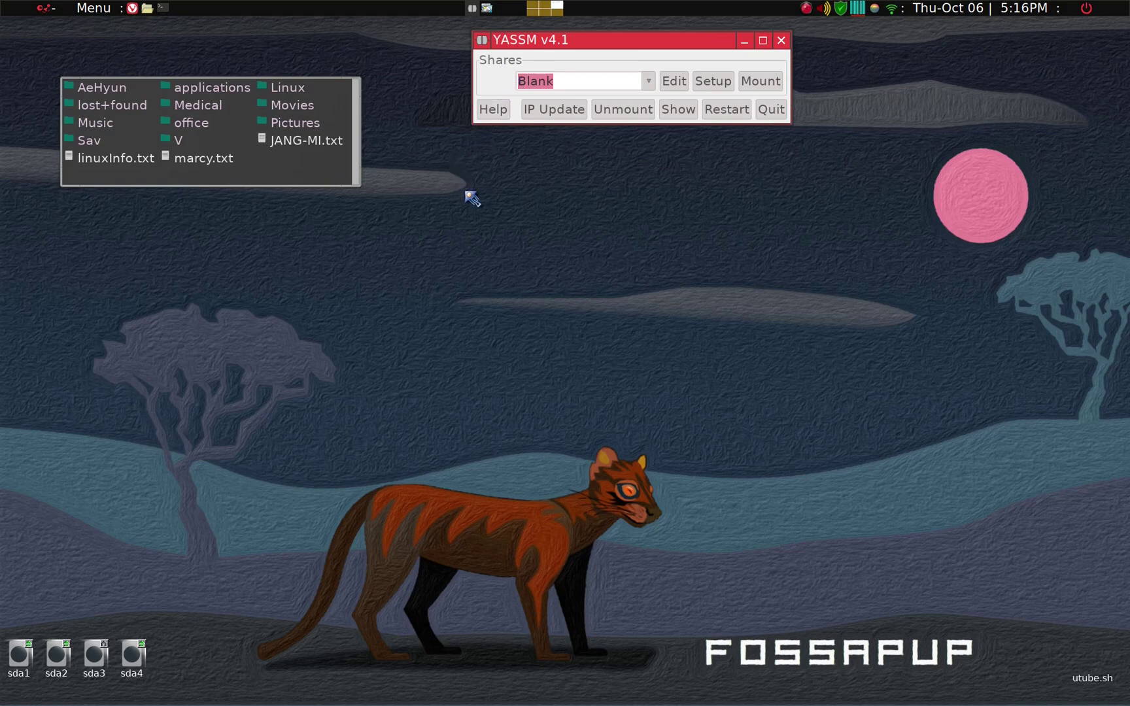
pyautogui.write('apa-main')
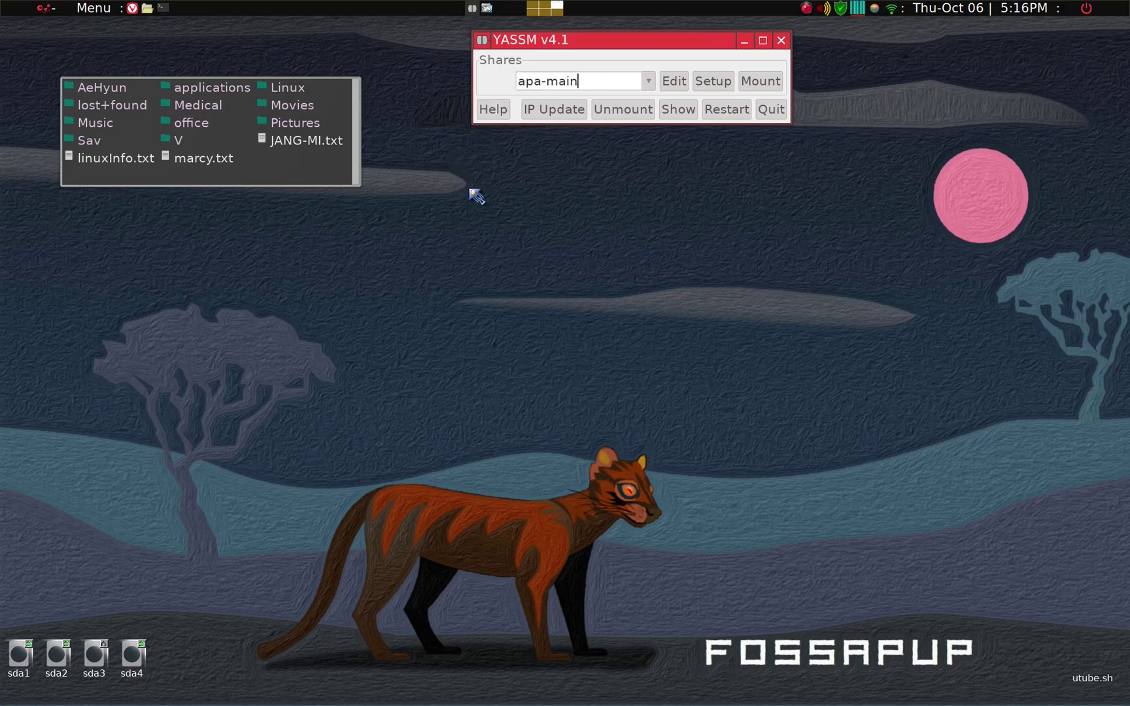
pyautogui.click(723, 116)
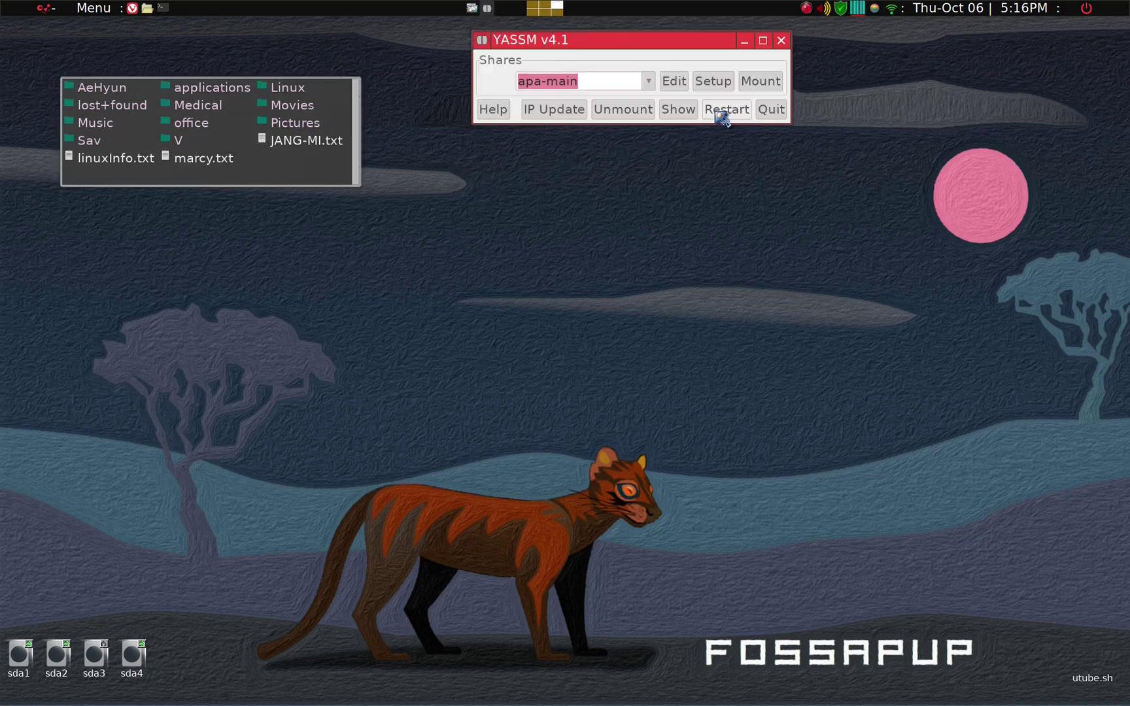
pyautogui.click(771, 111)
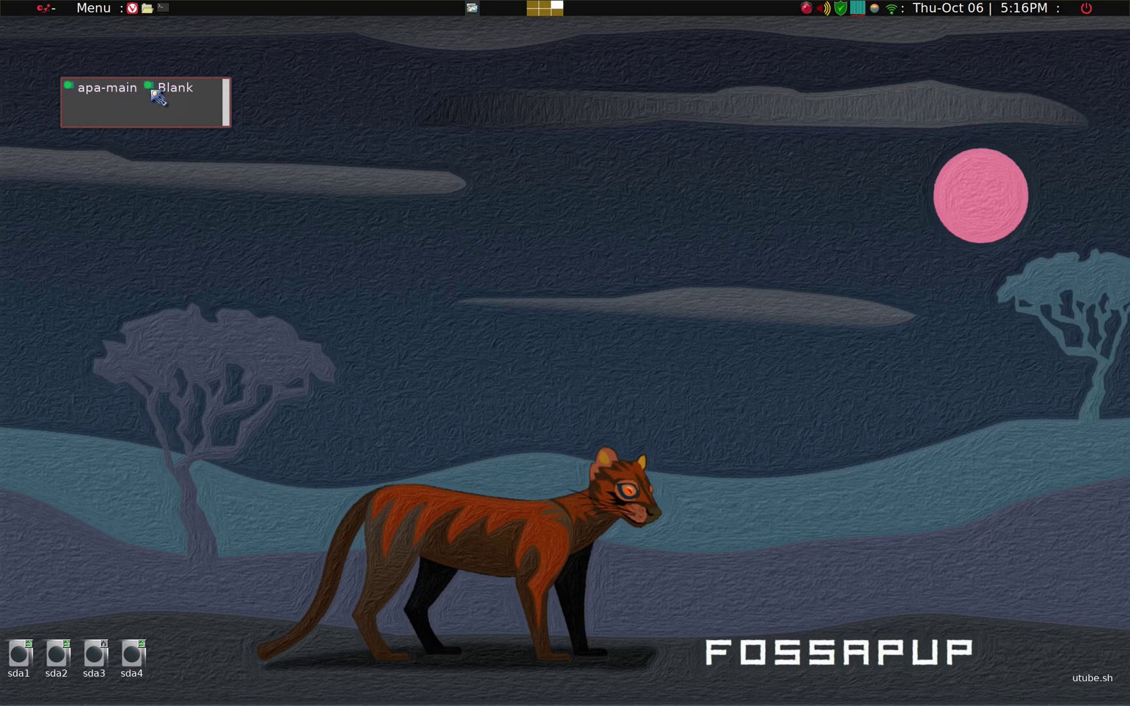
# Step: Delete the Blank mount point, then cancel and dismiss the directory-not-empty errors
pyautogui.rightClick(164, 97)
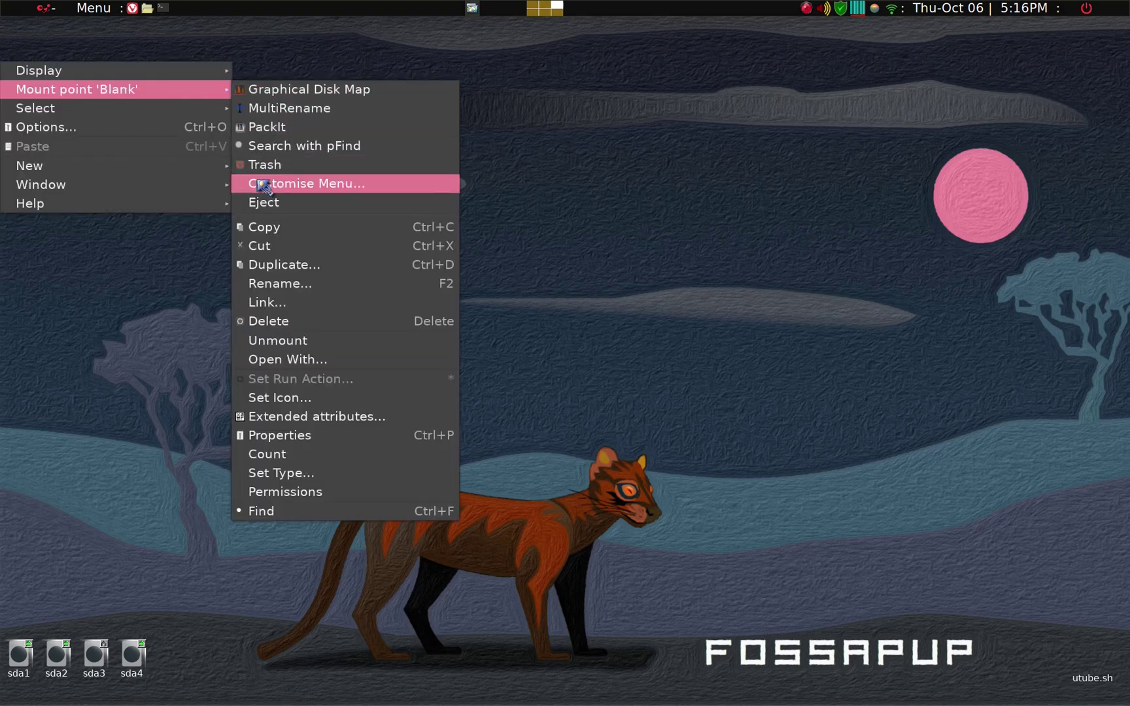
pyautogui.click(264, 322)
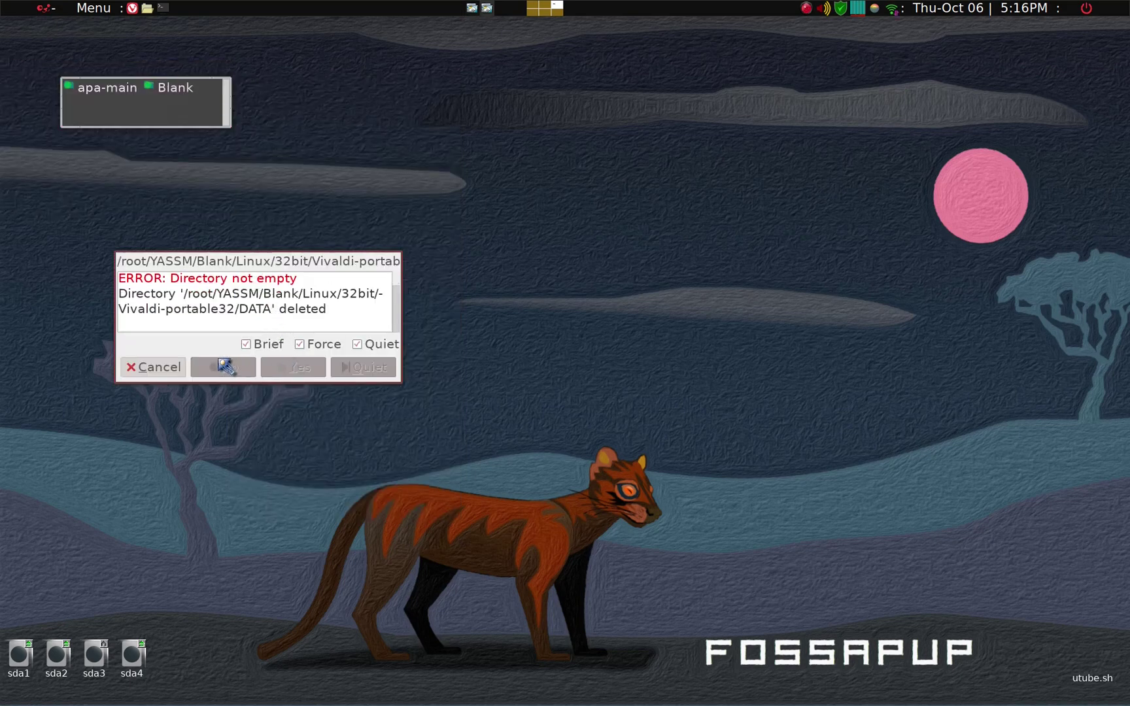
pyautogui.click(157, 365)
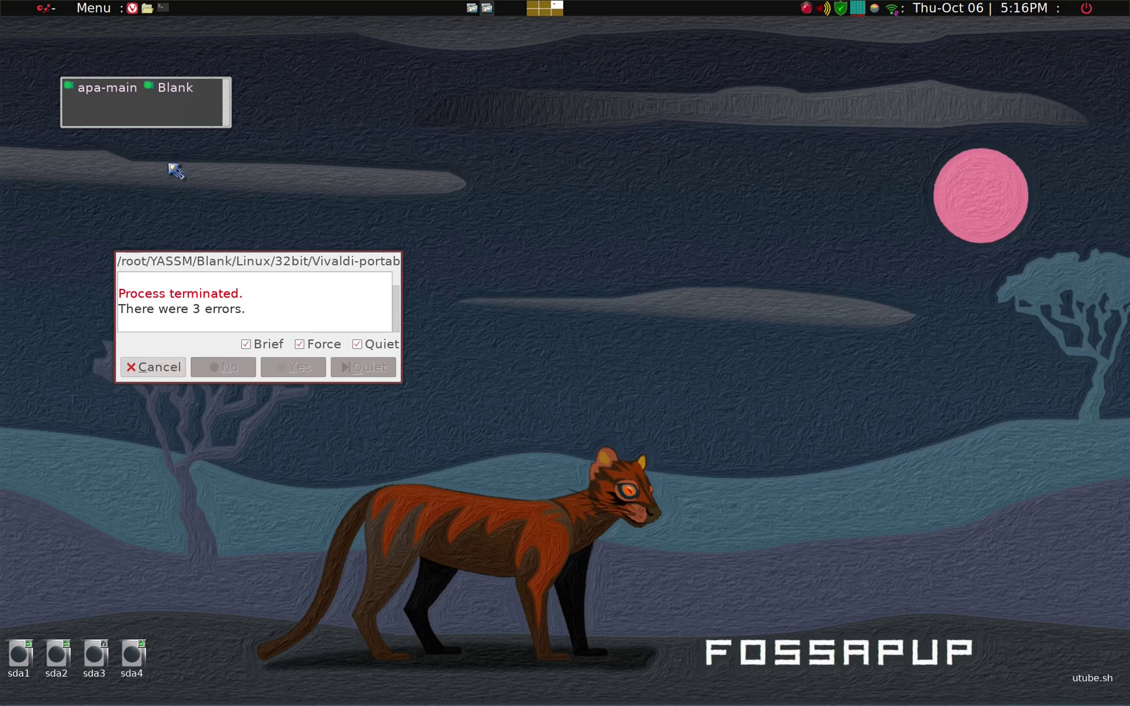
pyautogui.click(145, 368)
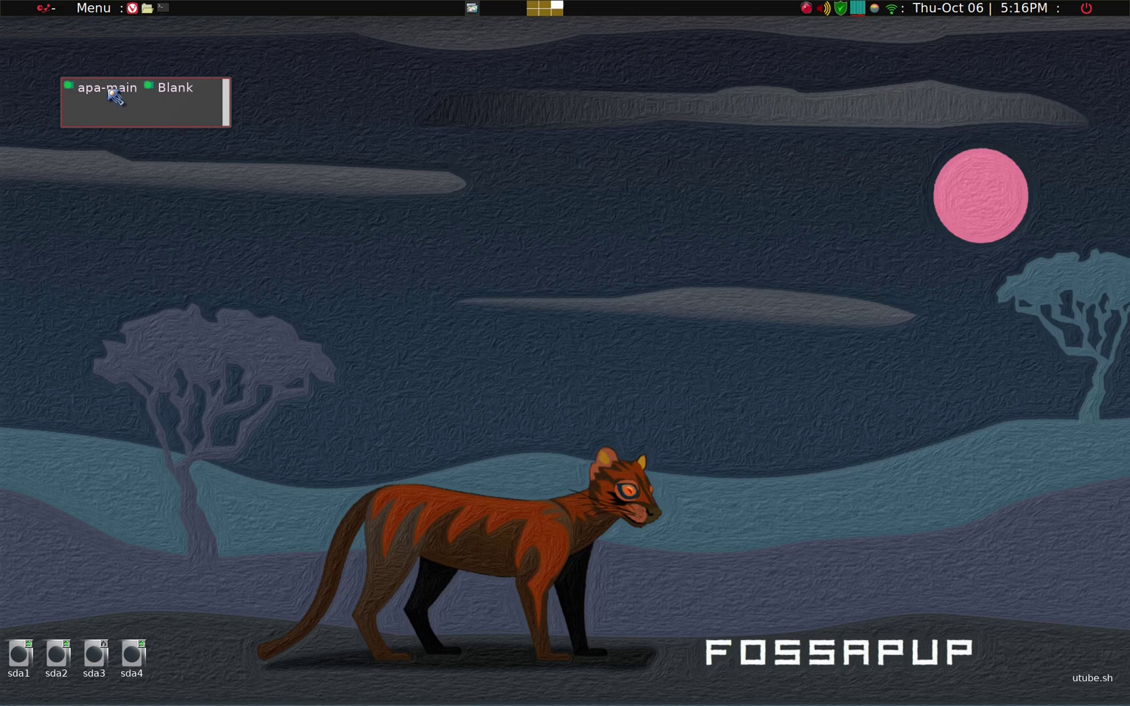
# Step: Navigate to /root/YASSM/apa-main via the path entry to list the share's folders
pyautogui.click(115, 97)
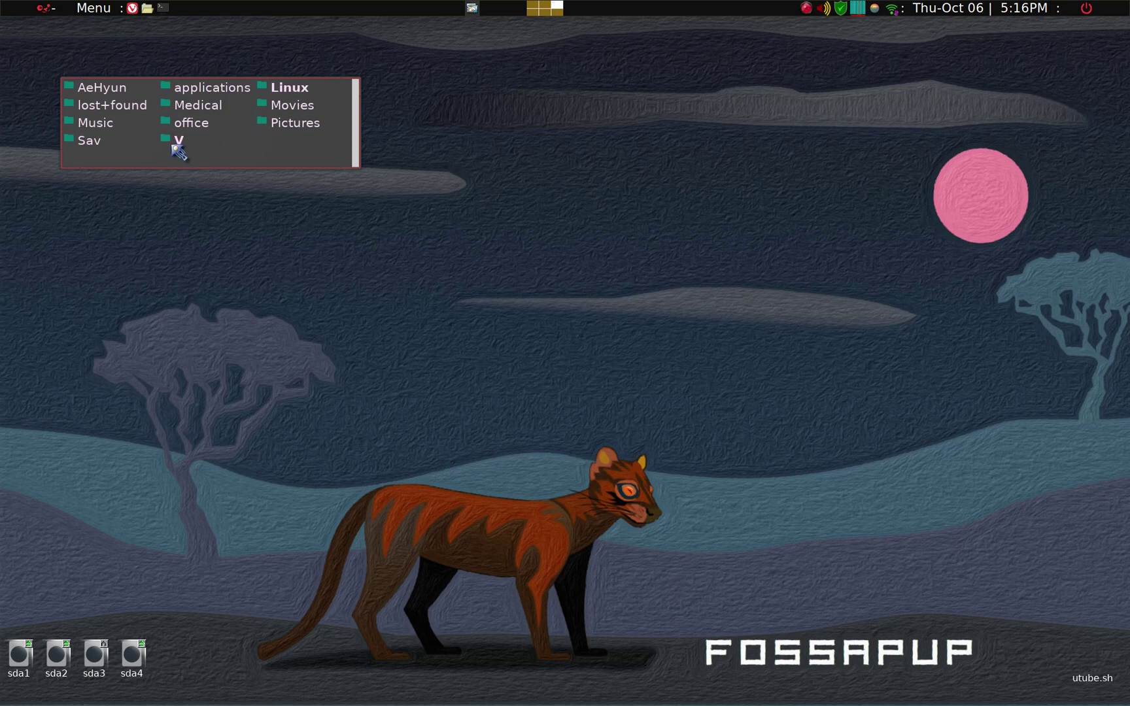
pyautogui.click(174, 148)
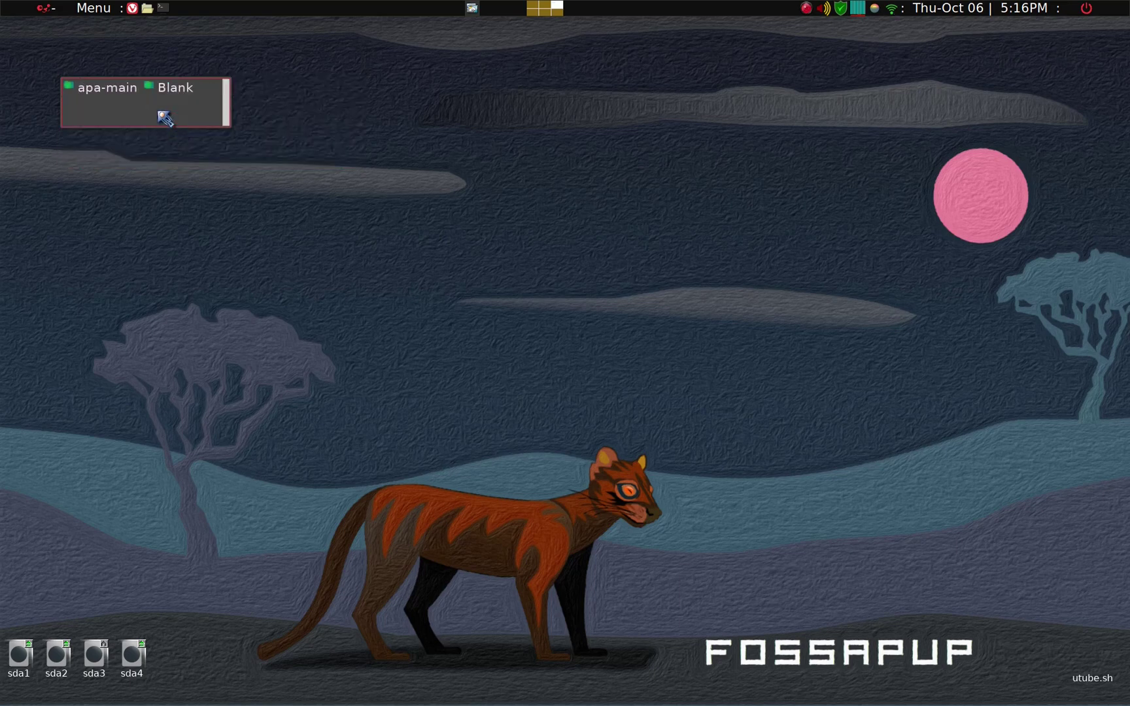
pyautogui.press('/')
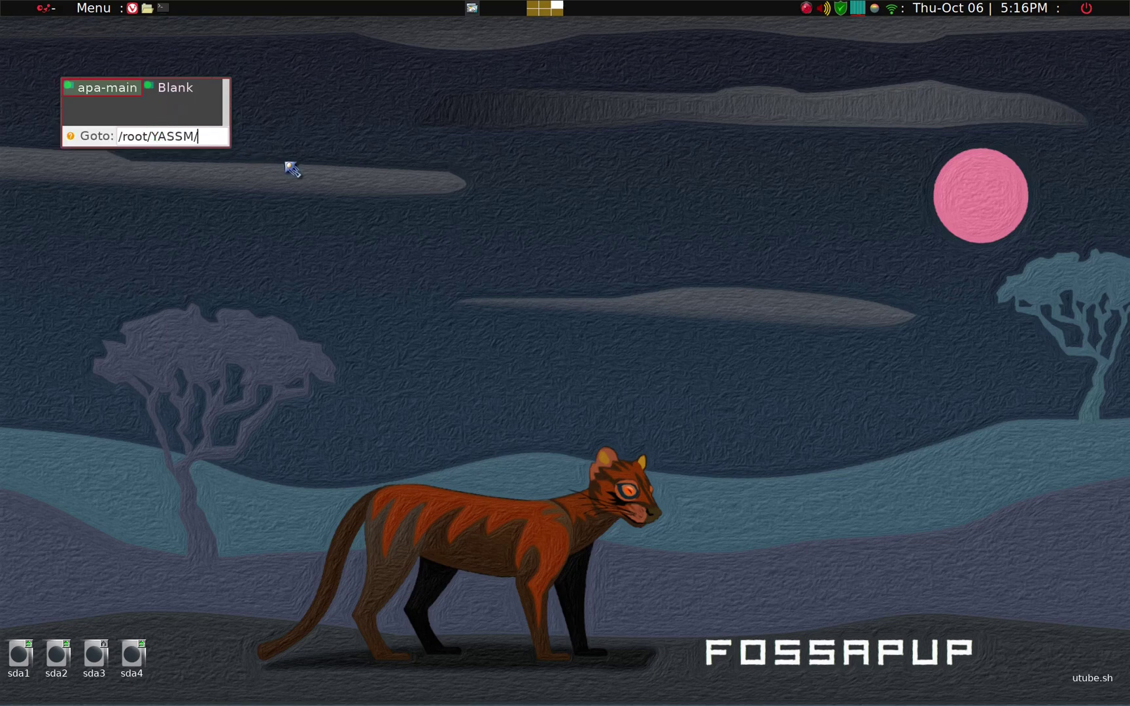
pyautogui.press('BackSpace')
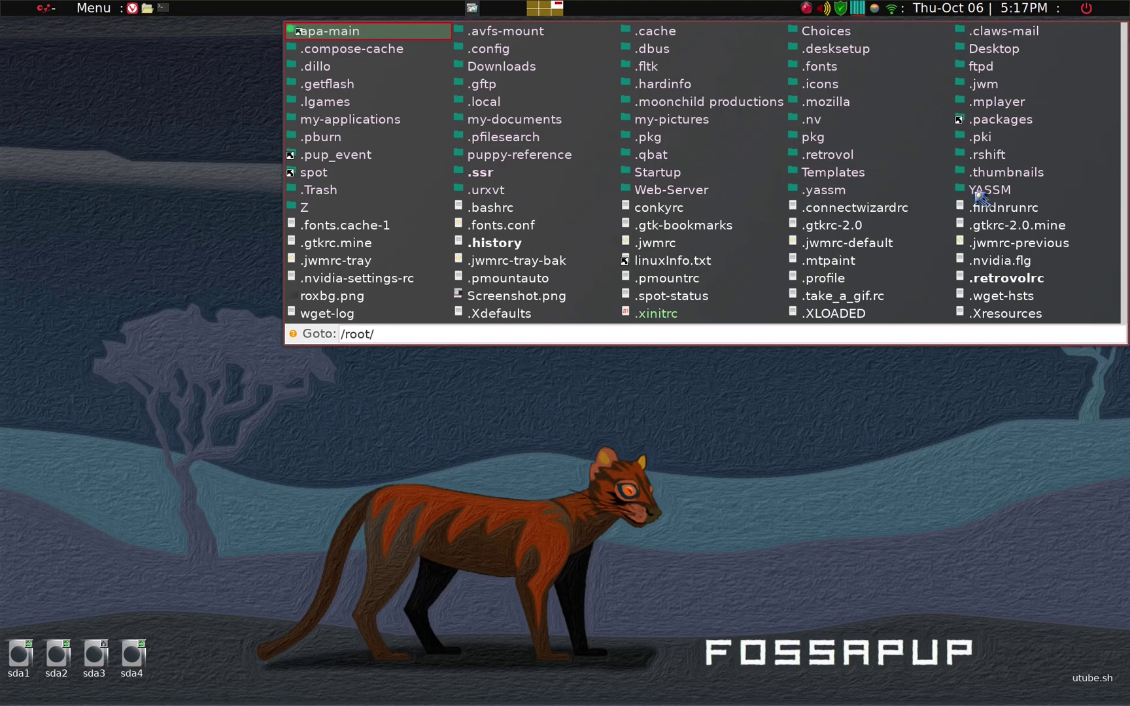
pyautogui.click(987, 190)
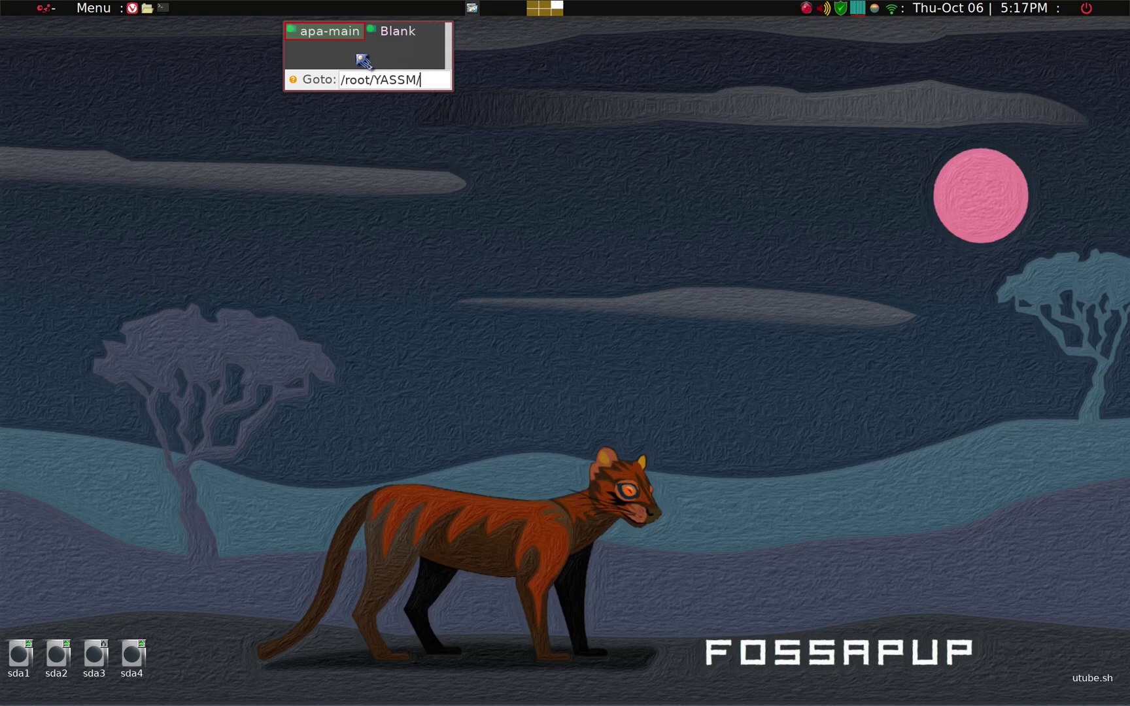
pyautogui.click(353, 36)
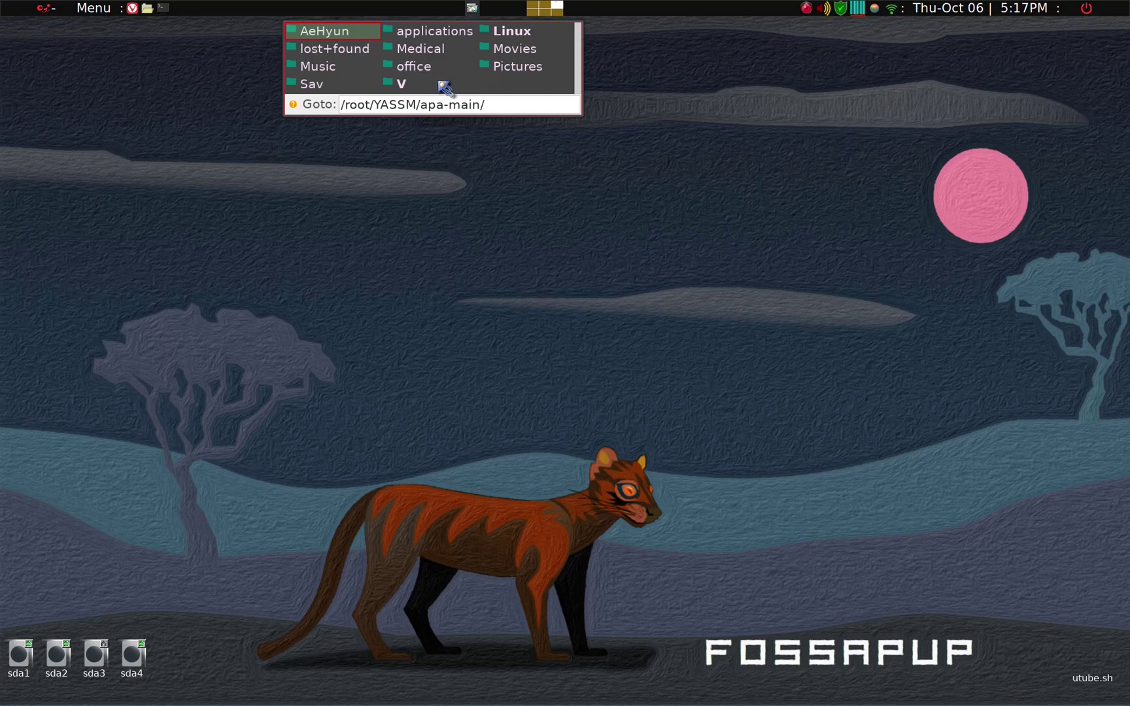
pyautogui.press('Escape')
pyautogui.click(467, 101)
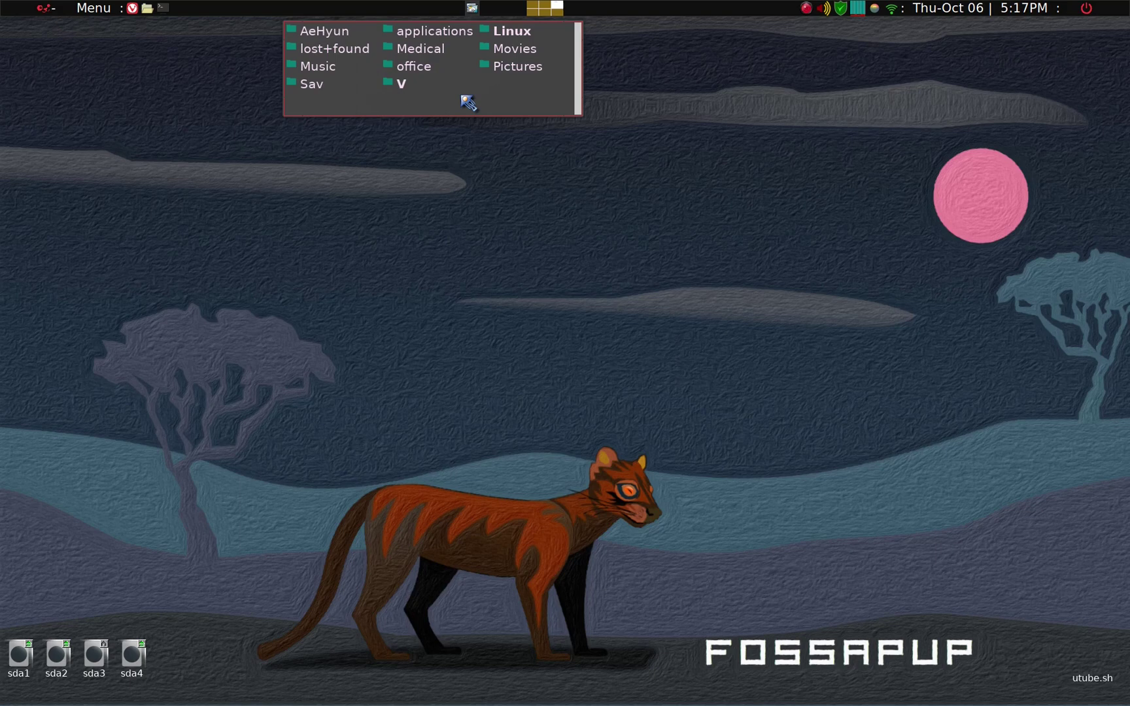
# Step: From a terminal in the apa-main share, run touch z.txt to create an empty z.txt file
pyautogui.hotkey('ctrl', 'alt', 't')
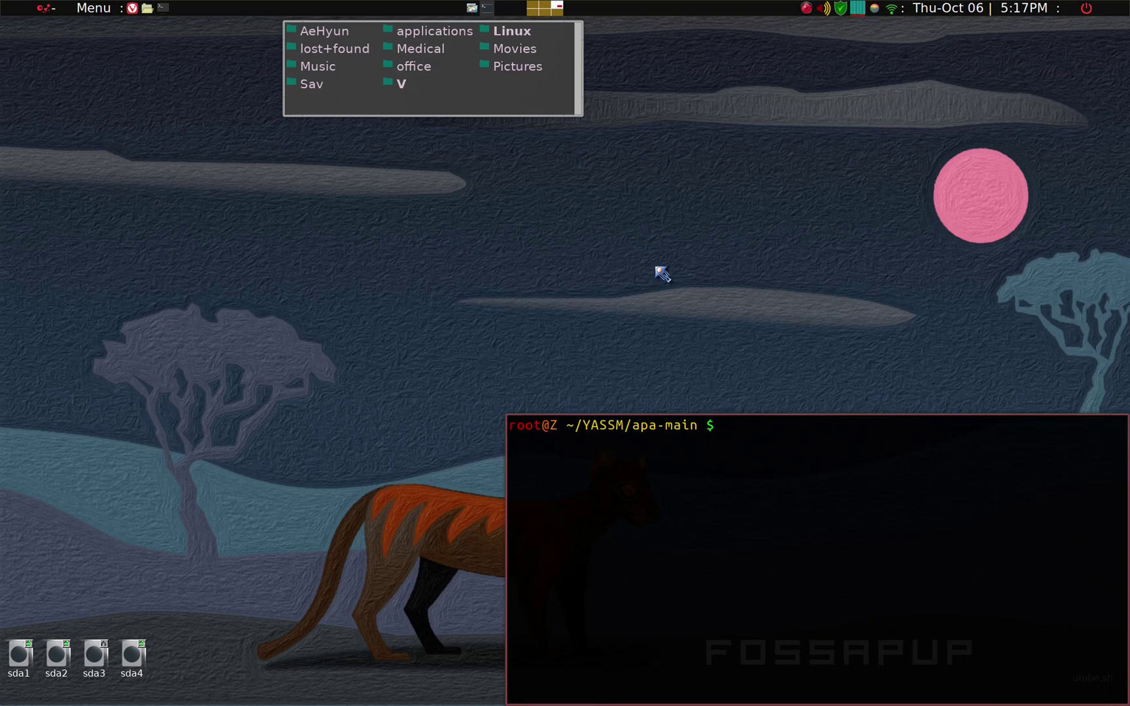
pyautogui.write('touch z.txt')
pyautogui.press('Return')
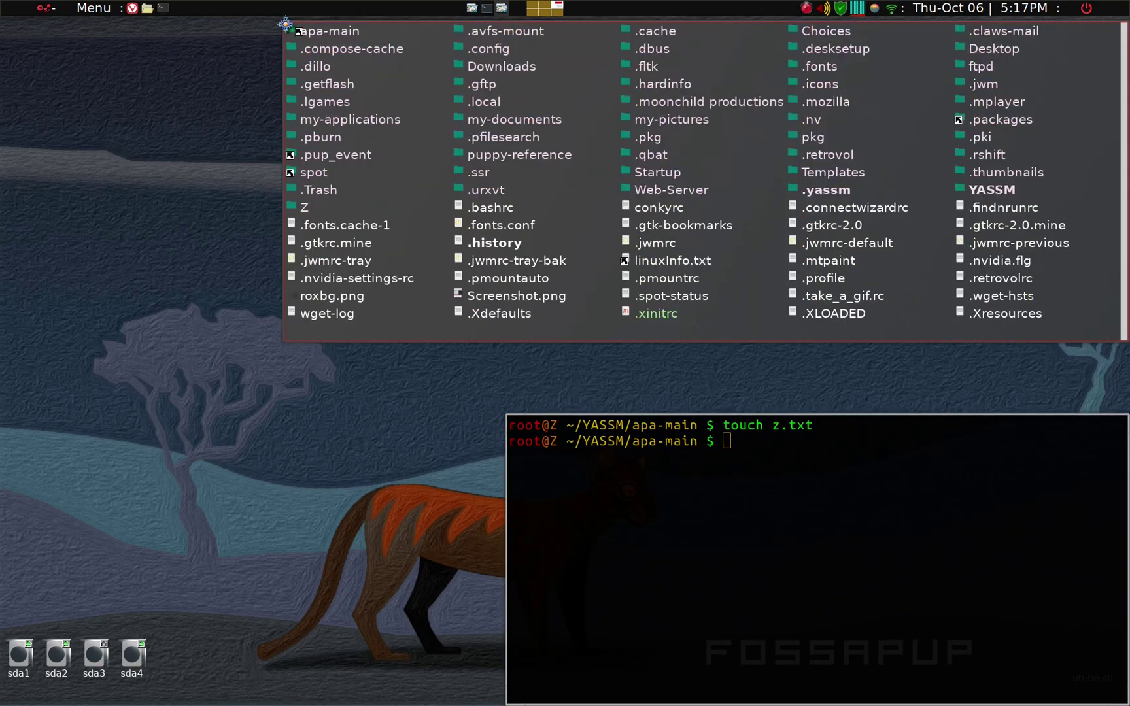
# Step: Copy z.txt from the apa-main share window into /root, then start carrying roxbg.png toward the share
pyautogui.moveTo(285, 24); pyautogui.dragTo(285, 177)
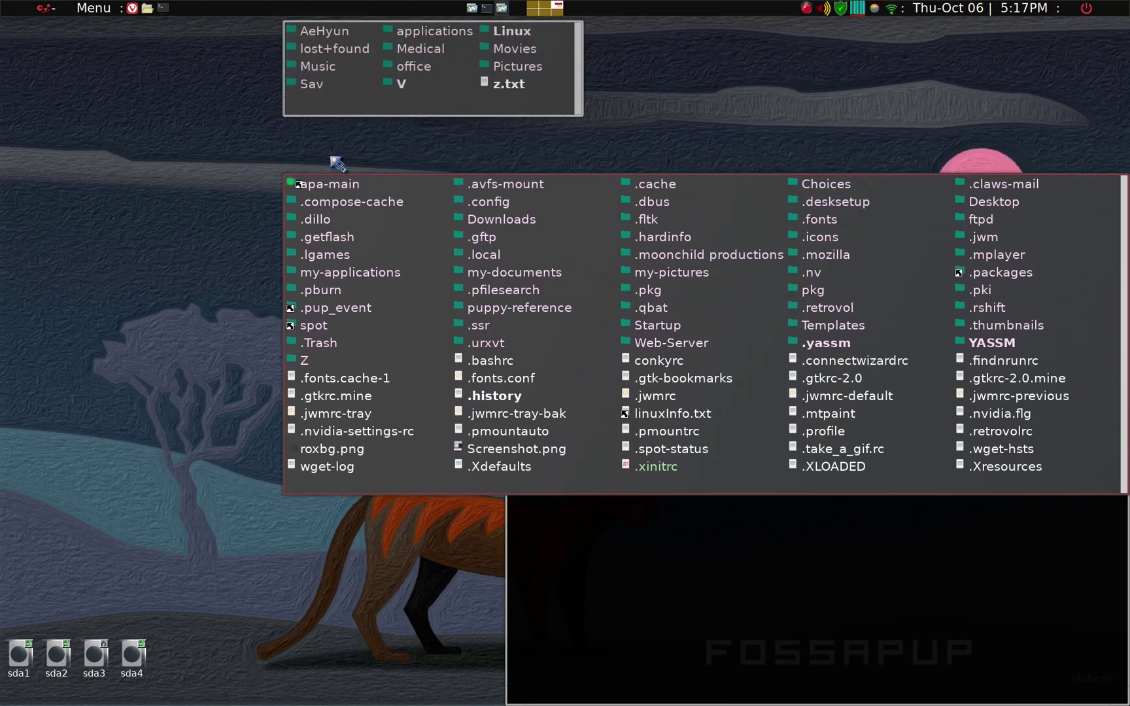
pyautogui.click(418, 113)
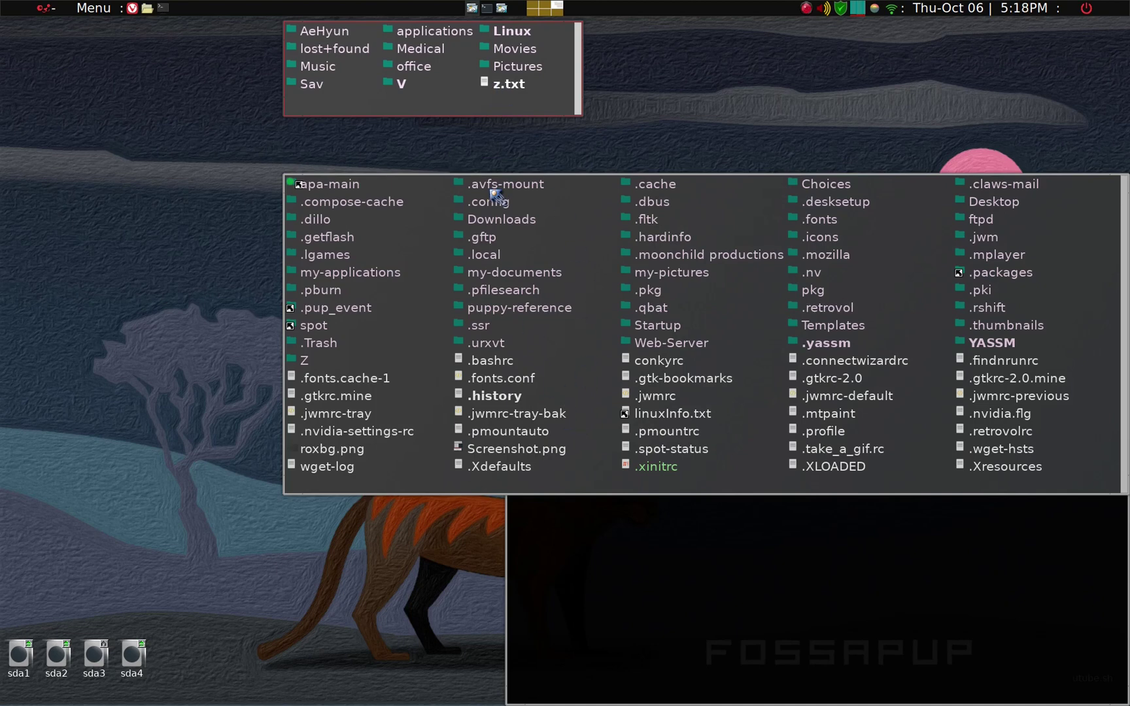
pyautogui.moveTo(515, 86); pyautogui.dragTo(606, 485)
pyautogui.moveTo(606, 486); pyautogui.dragTo(608, 488)
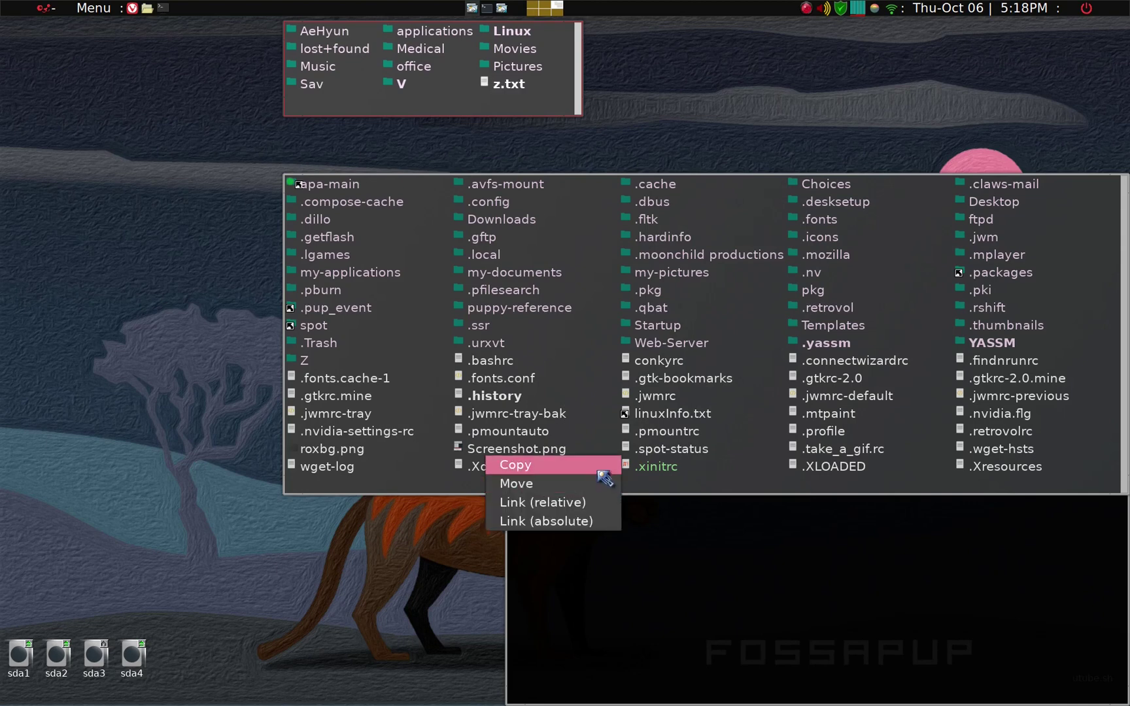
pyautogui.click(598, 465)
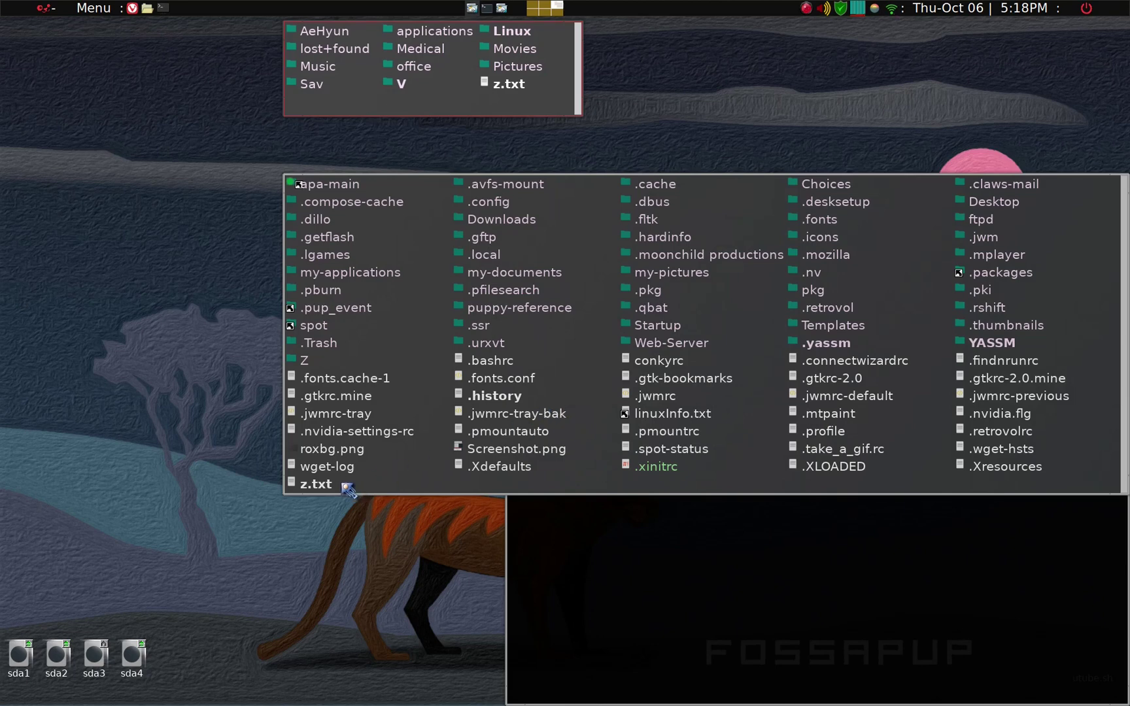
pyautogui.moveTo(365, 449); pyautogui.dragTo(762, 392)
# Step: Drop roxbg.png from /root into the apa-main share window and move it within that window
pyautogui.moveTo(358, 451); pyautogui.dragTo(521, 102)
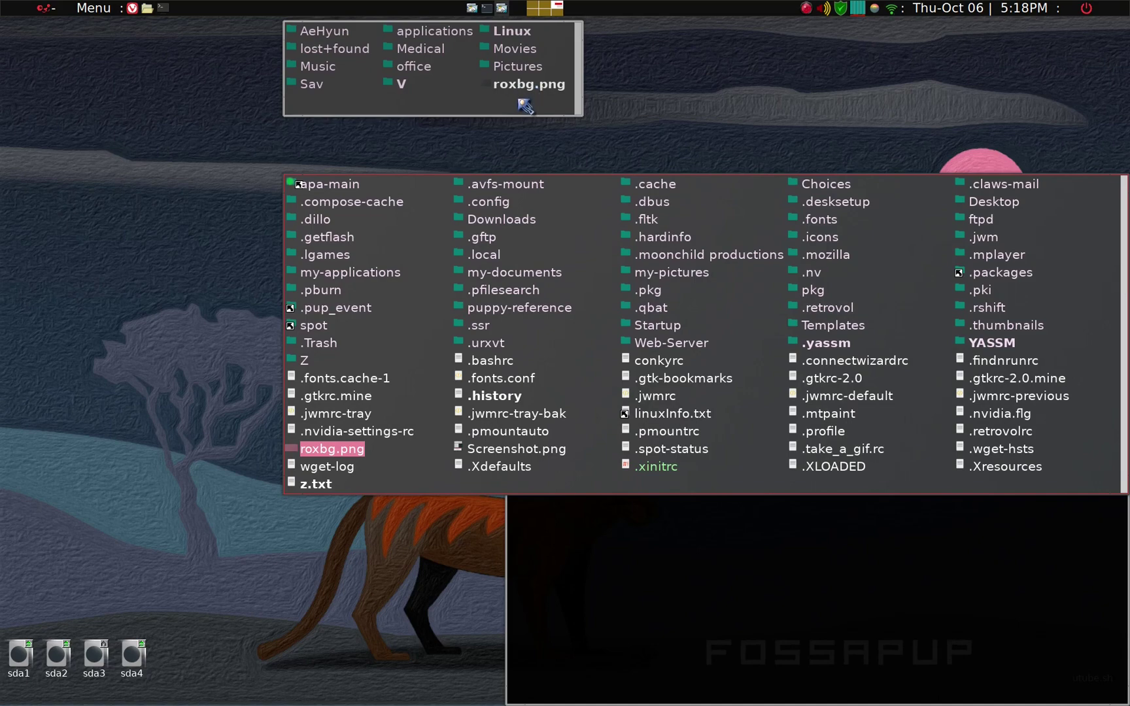
pyautogui.click(525, 107)
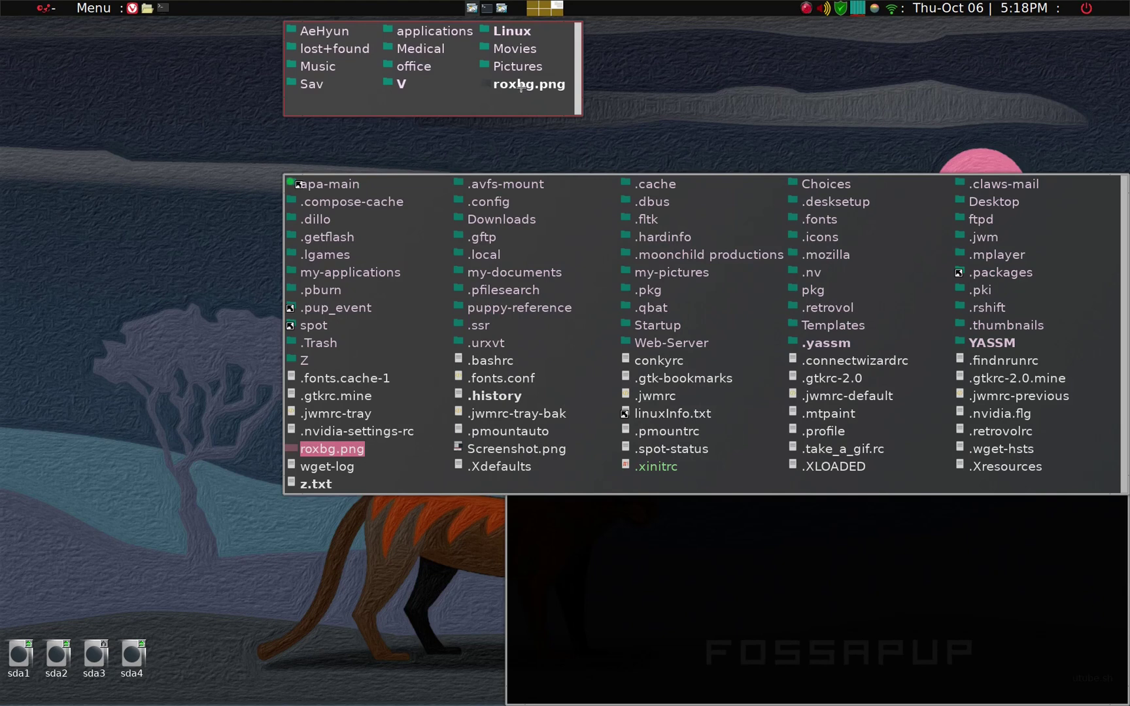
pyautogui.moveTo(521, 86); pyautogui.dragTo(523, 34)
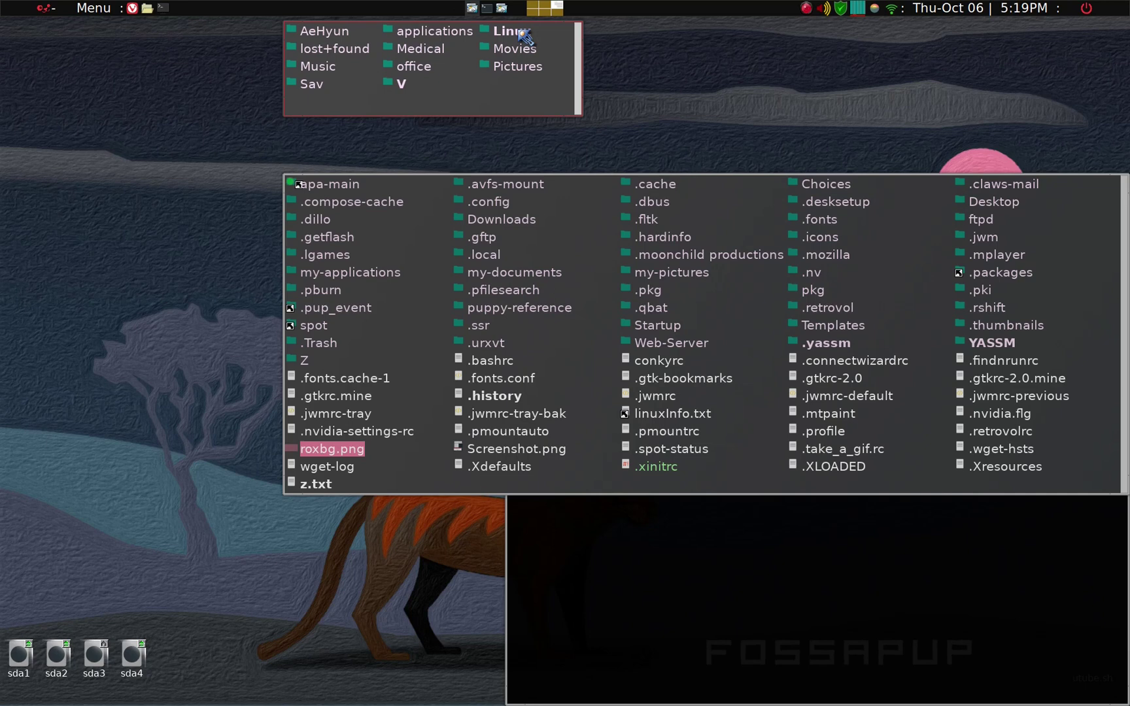
# Step: Carry roxbg.png over the share's Linux folder to spring it open and show its contents
pyautogui.moveTo(523, 34); pyautogui.dragTo(676, 153)
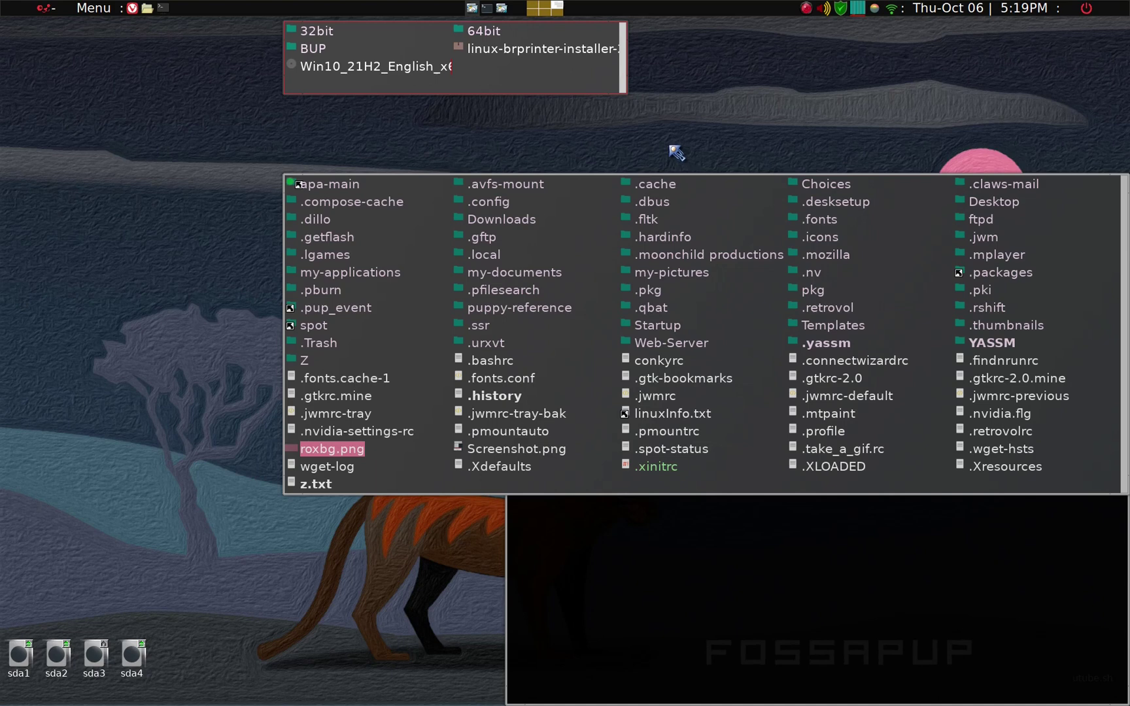